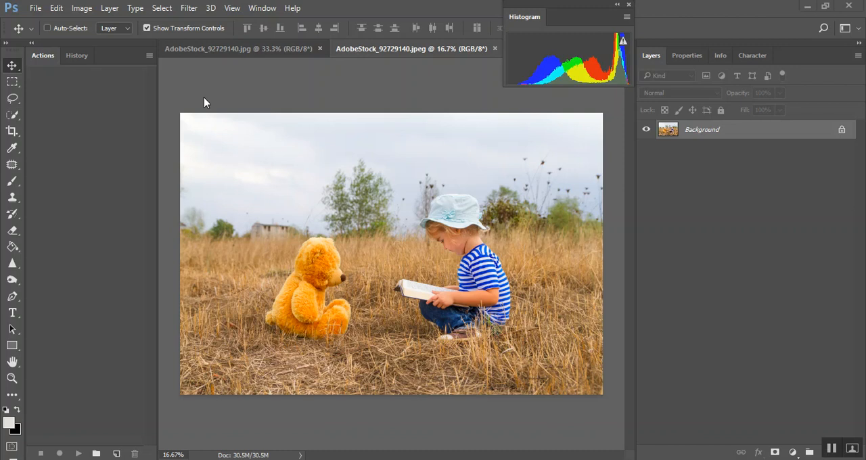
Hide the Actions panel and show it again
click(260, 10)
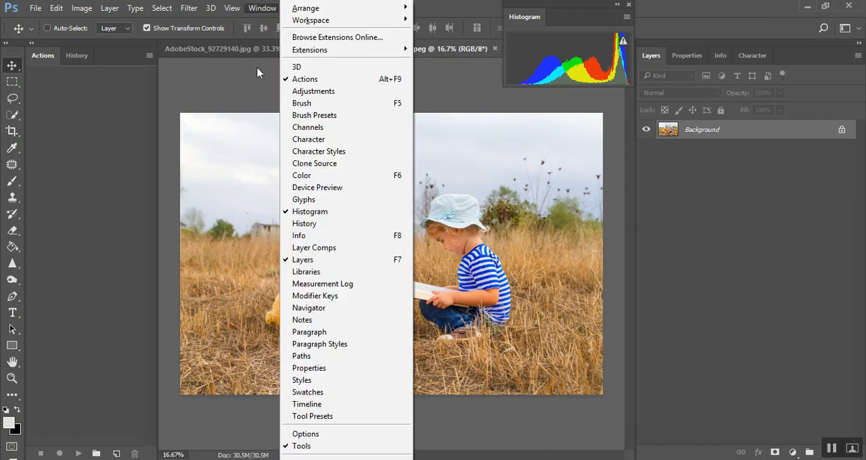
click(294, 80)
click(269, 9)
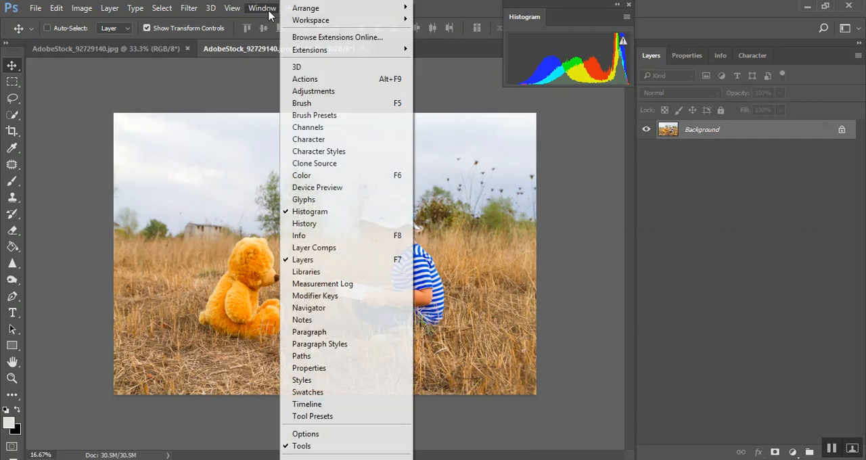
click(306, 79)
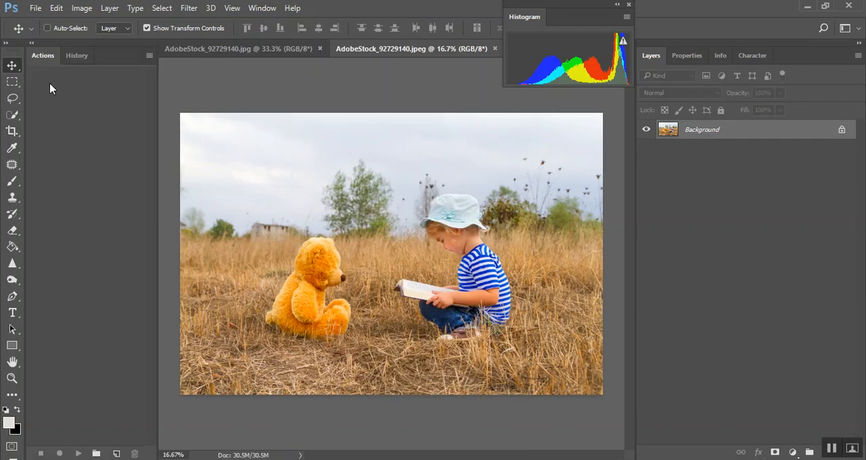
Load the LS Sky Placing Action set from the Florida Skies folder
click(148, 56)
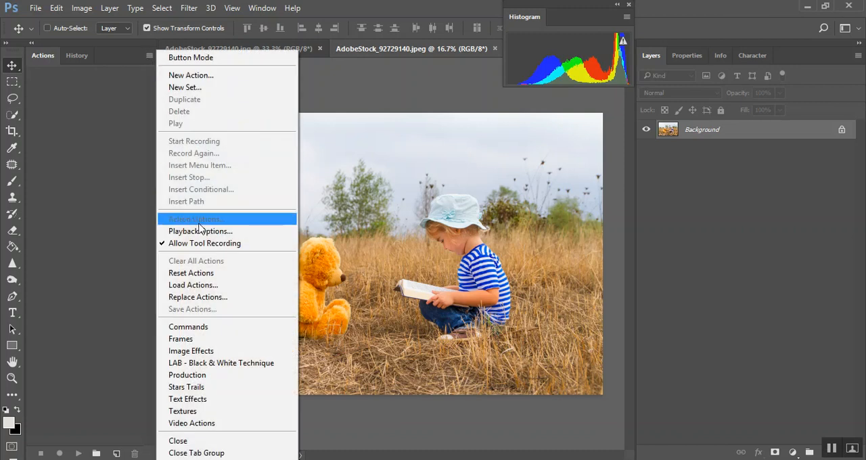
click(196, 285)
scroll(75, 203, down, 3)
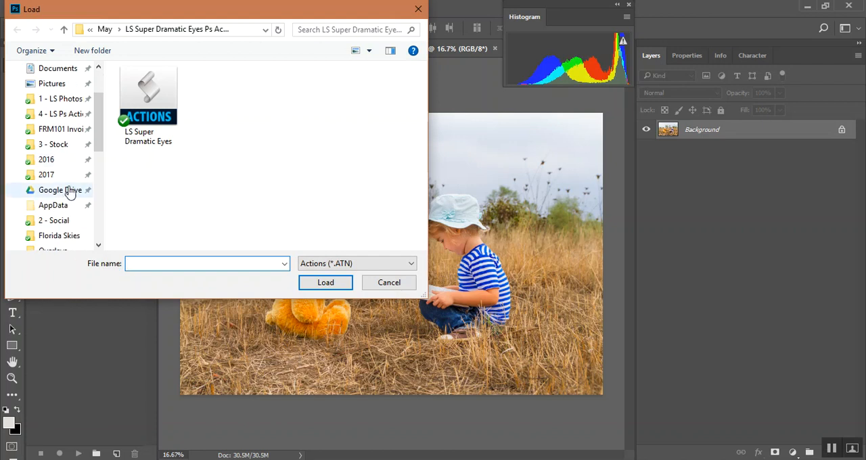
click(64, 190)
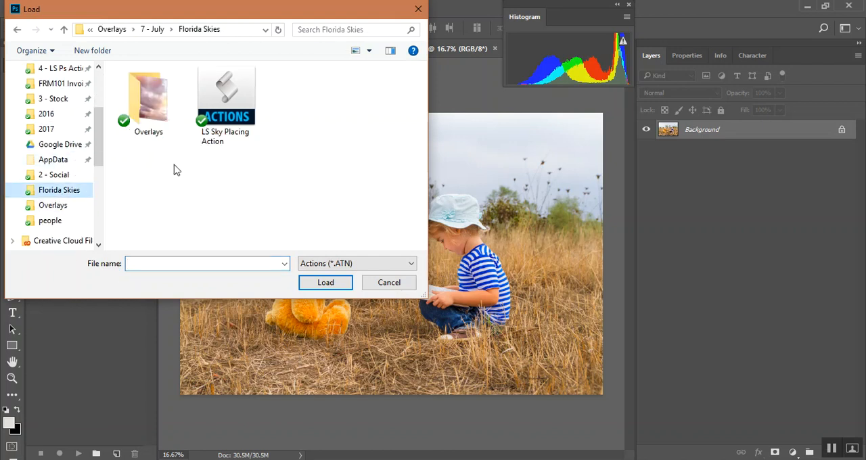
double_click(222, 88)
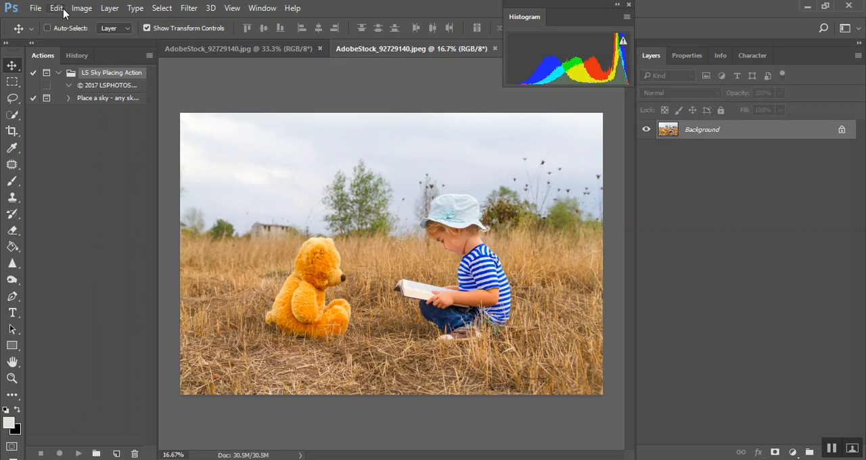
Switch the actions to Button Mode and run the "Place a sky" action, continuing past its color range message
click(149, 55)
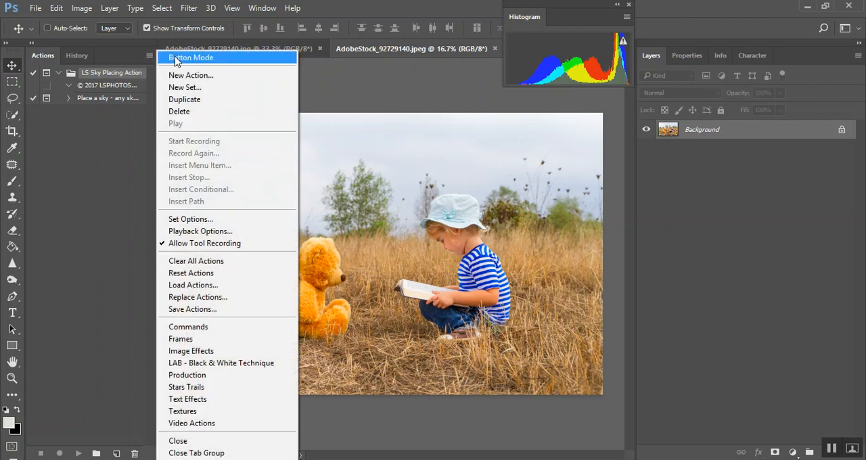
click(181, 60)
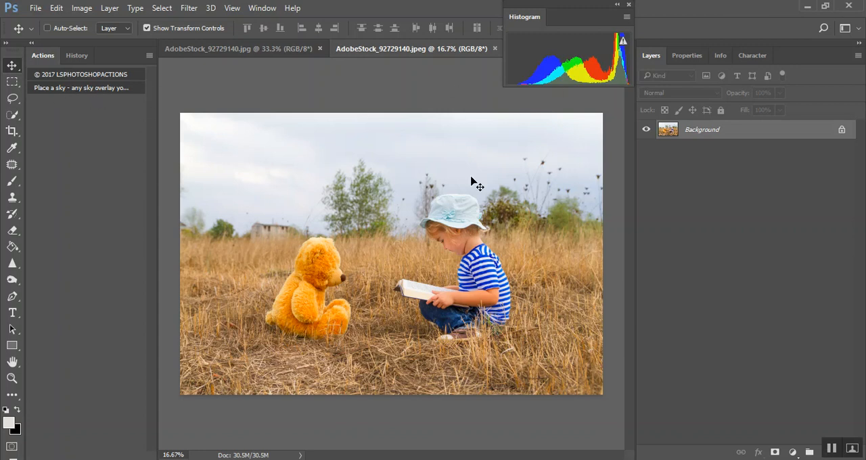
click(88, 89)
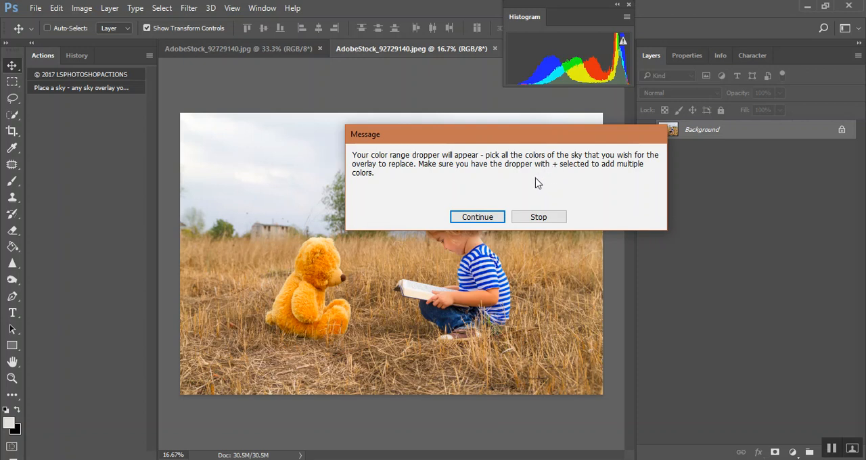
click(501, 218)
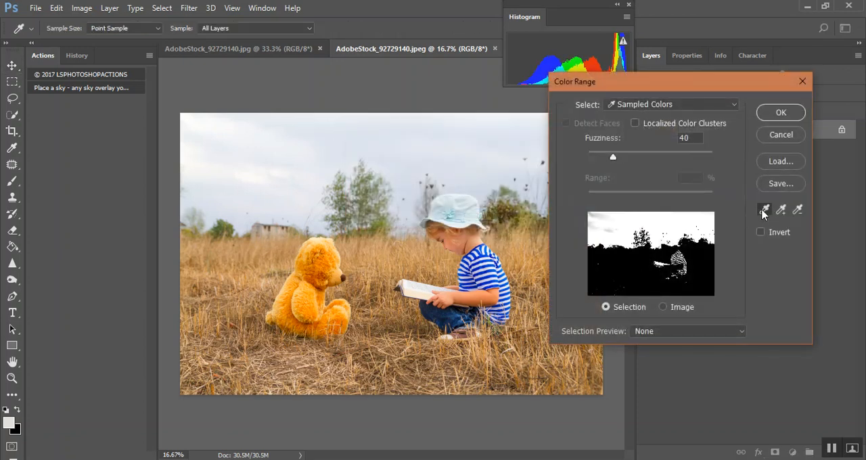
Try sampling different single sky colors in Color Range, keeping the dialog clear of the sky areas
drag(676, 82, 149, 60)
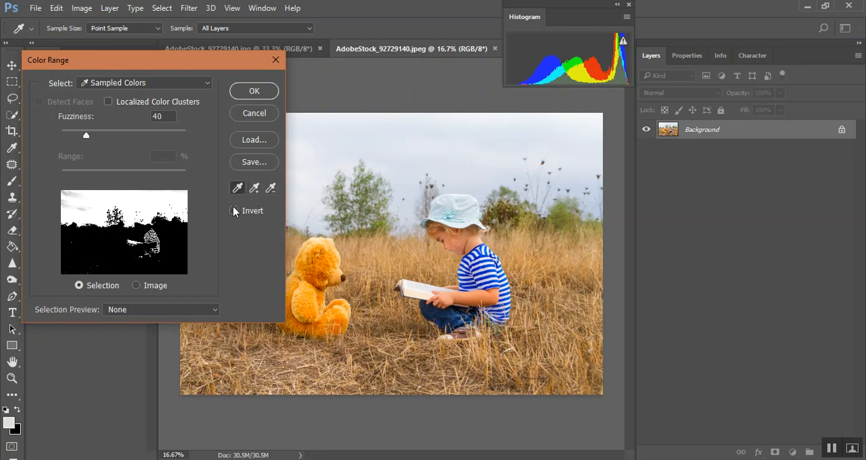
click(412, 162)
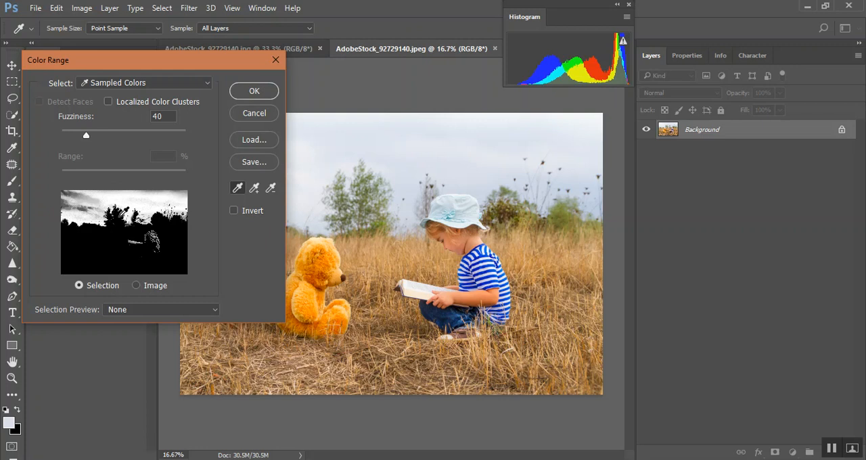
click(595, 118)
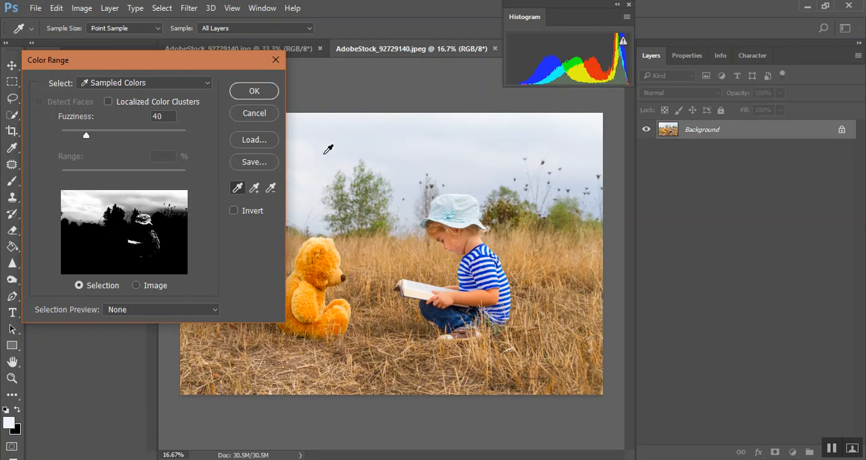
drag(214, 49, 706, 81)
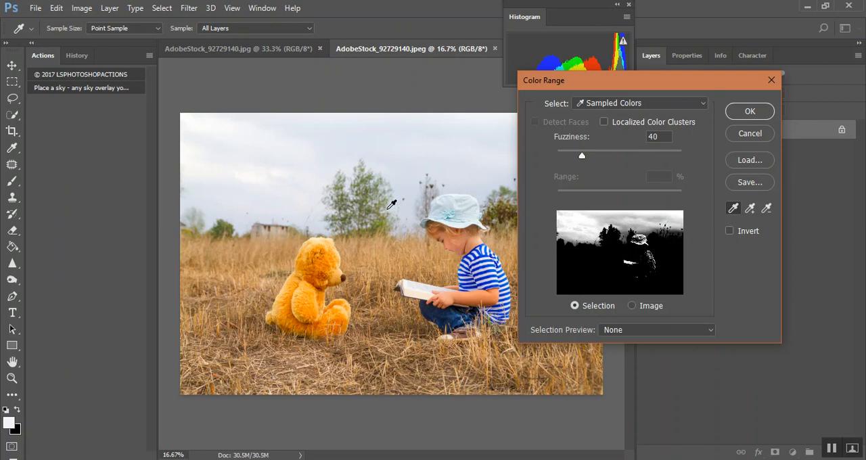
Sample the sky above the tree as the base color and add the brighter clouds and remaining sky tones to the selection
click(384, 145)
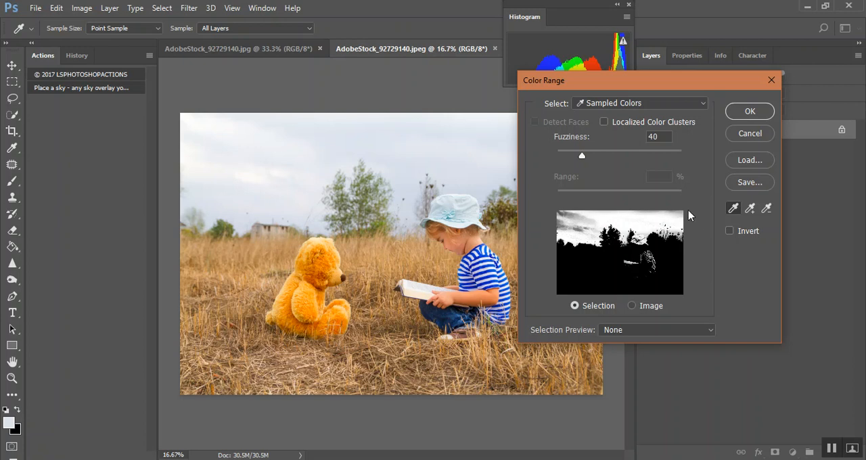
click(753, 208)
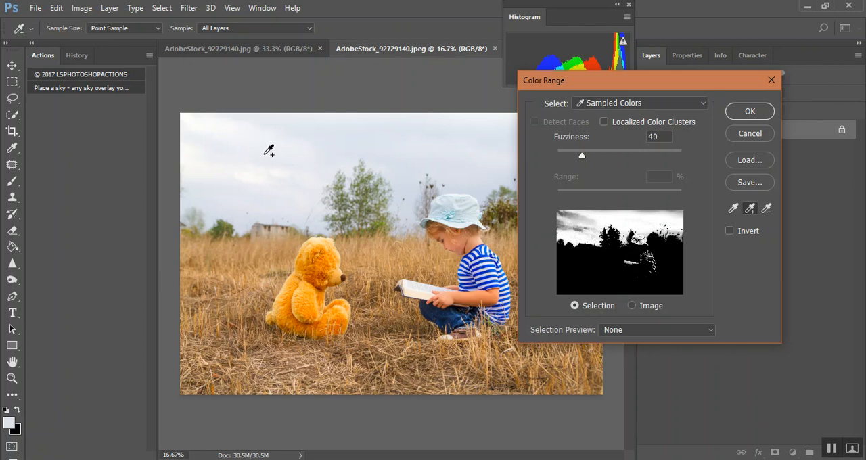
click(266, 133)
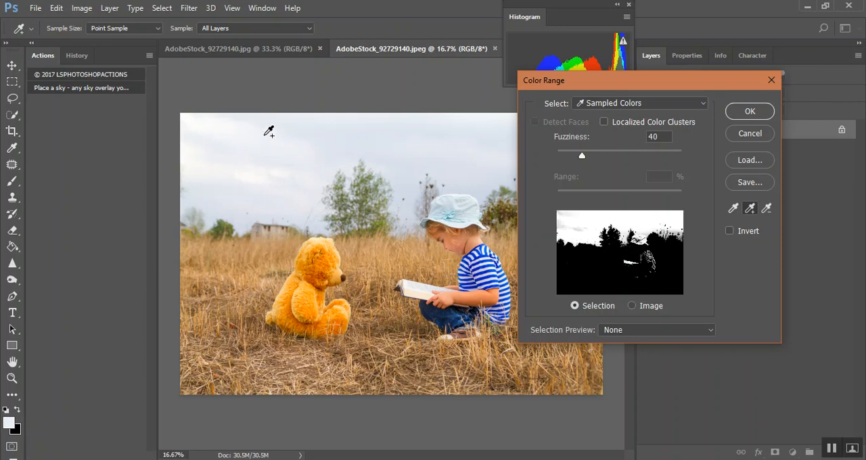
click(565, 214)
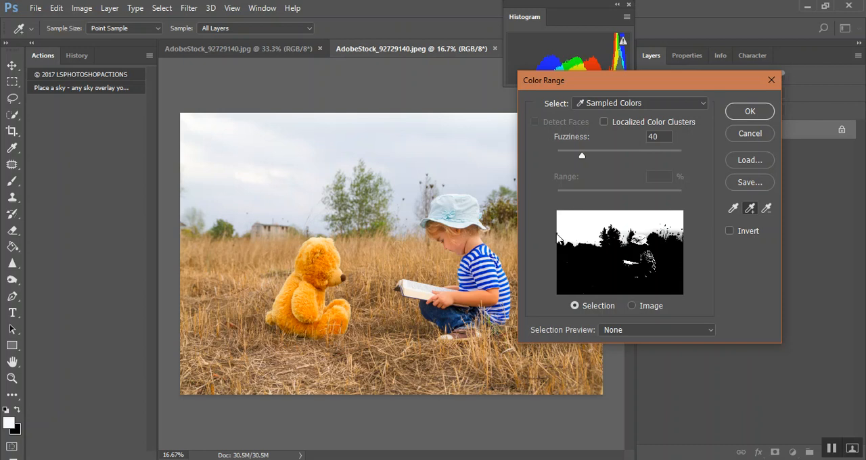
click(645, 235)
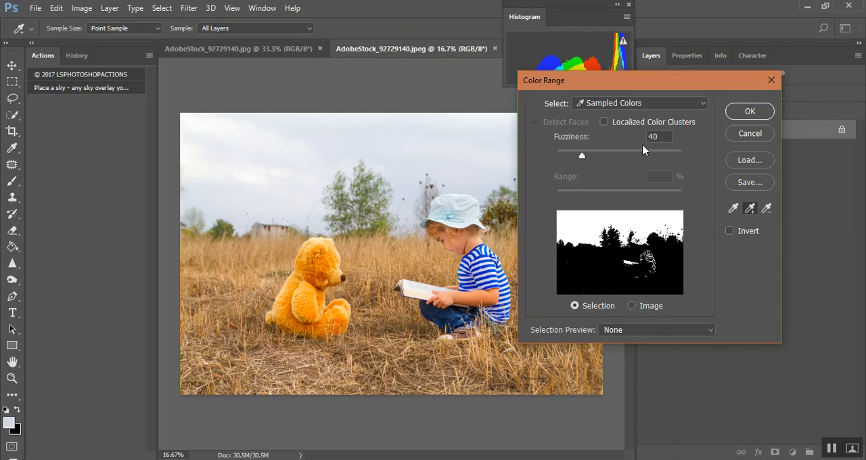
Try Fuzziness values of 0, 11 and 200 on the sky's color range selection
drag(582, 156, 542, 166)
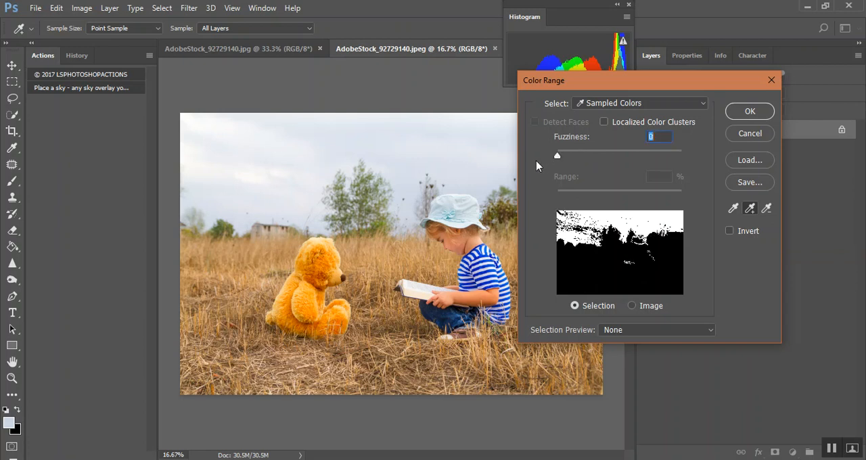
drag(537, 162, 566, 190)
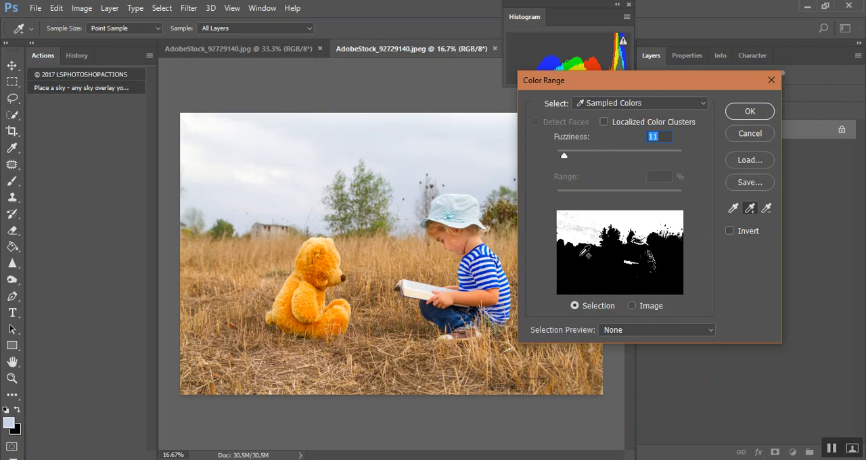
drag(567, 158, 719, 182)
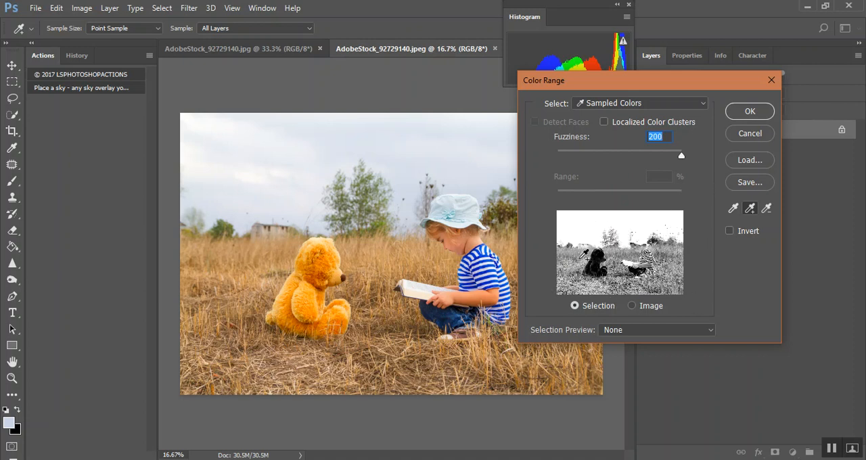
Set the Fuzziness to 48 and accept the sky's color range selection
drag(685, 157, 576, 166)
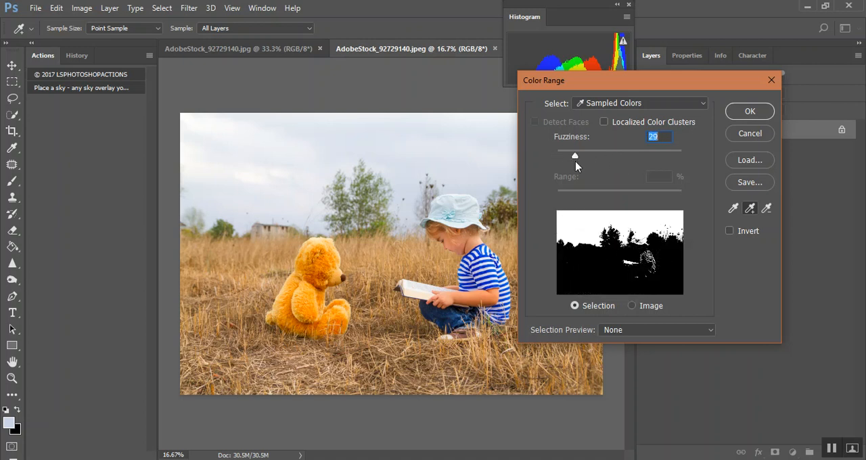
drag(575, 166, 588, 167)
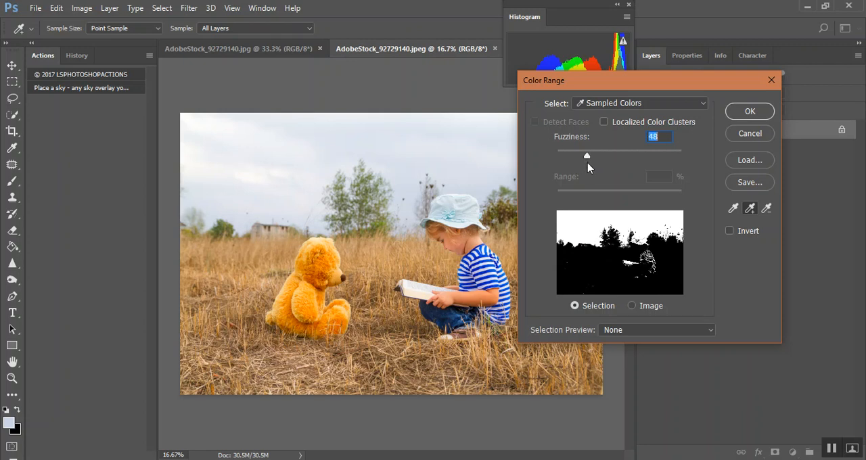
click(751, 112)
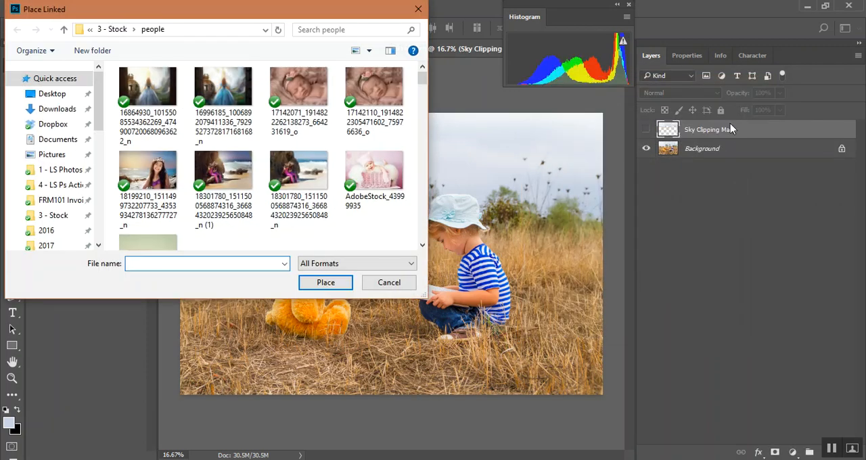
Place sky overlay image 1 from the Overlays folder in Florida Skies, accepting its default Camera Raw settings
drag(371, 17, 786, 434)
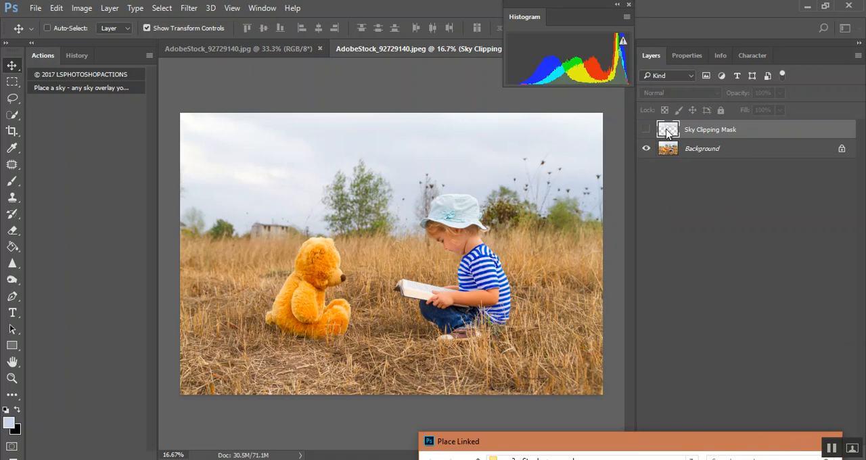
drag(539, 439, 655, 154)
scroll(501, 325, down, 3)
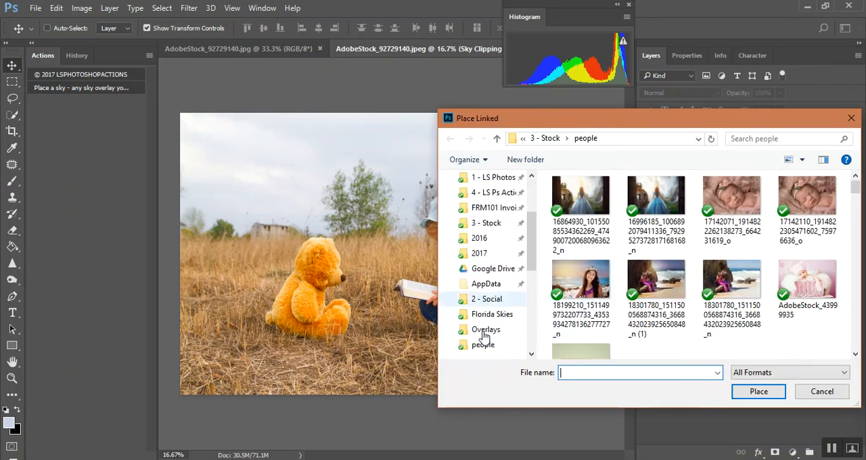
click(490, 315)
double_click(592, 218)
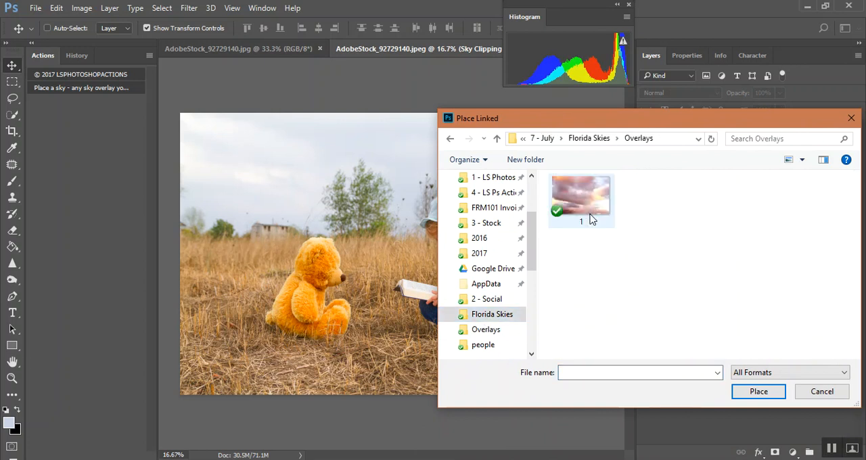
double_click(589, 212)
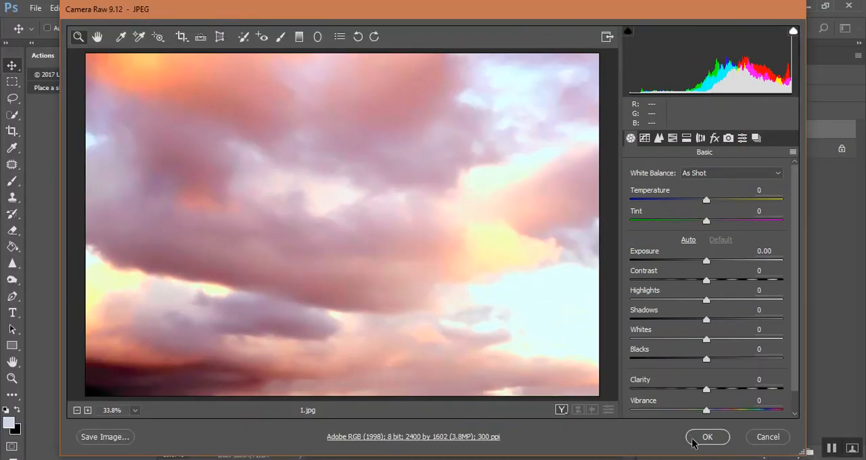
click(706, 436)
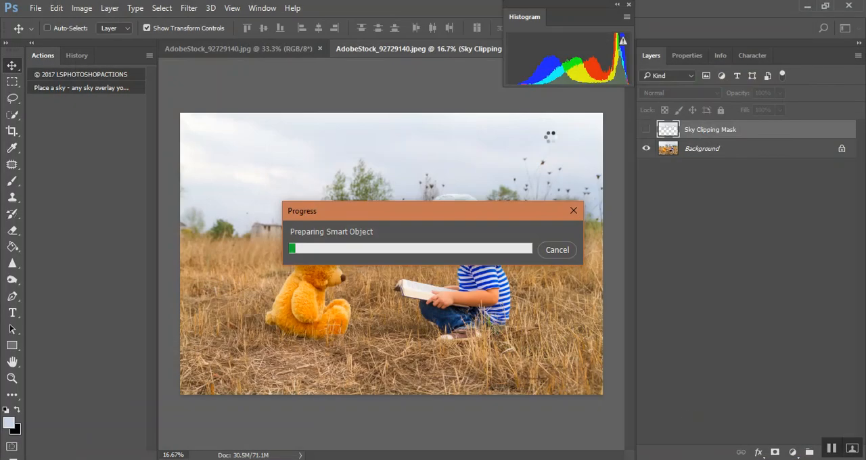
Scale the placed sky overlay to about 181%, shift it up and left to cover the photo's sky, and commit the placement
drag(459, 255, 372, 188)
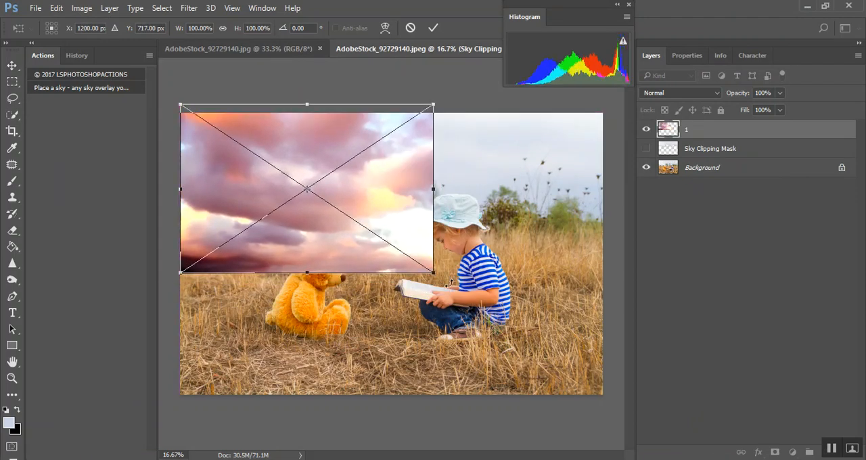
drag(435, 274, 702, 330)
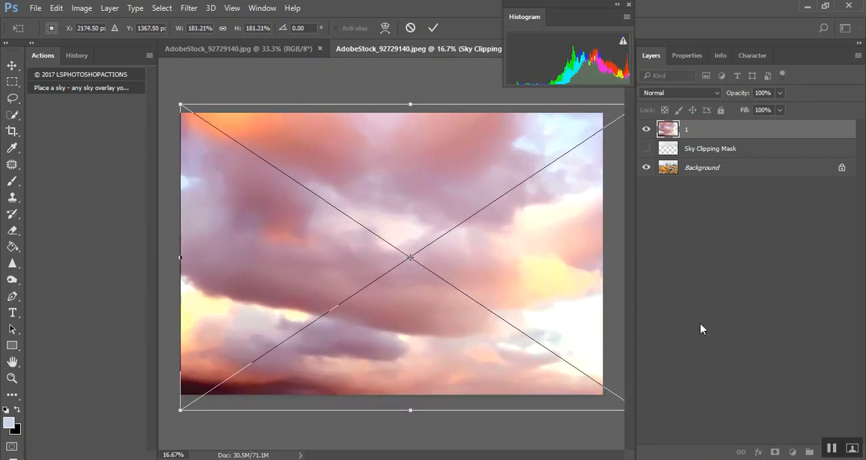
drag(568, 295, 548, 258)
key(Return)
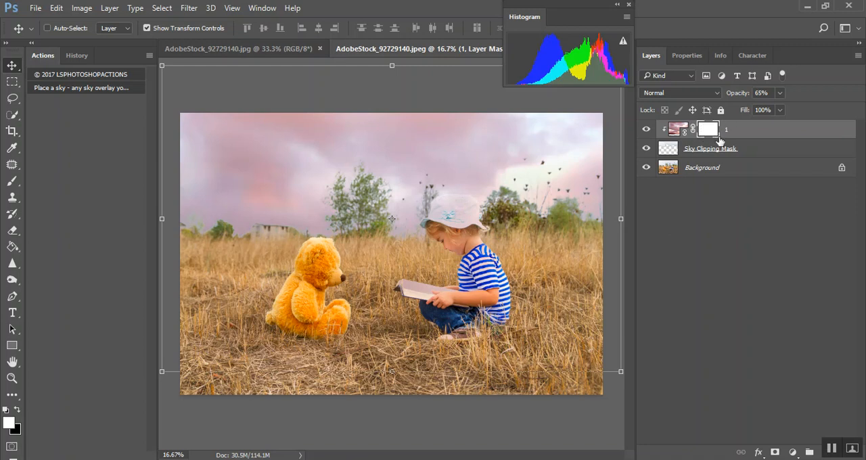
Set up the Brush tool with black as the foreground color and a soft round 103 px tip for masking the sky layer
click(16, 184)
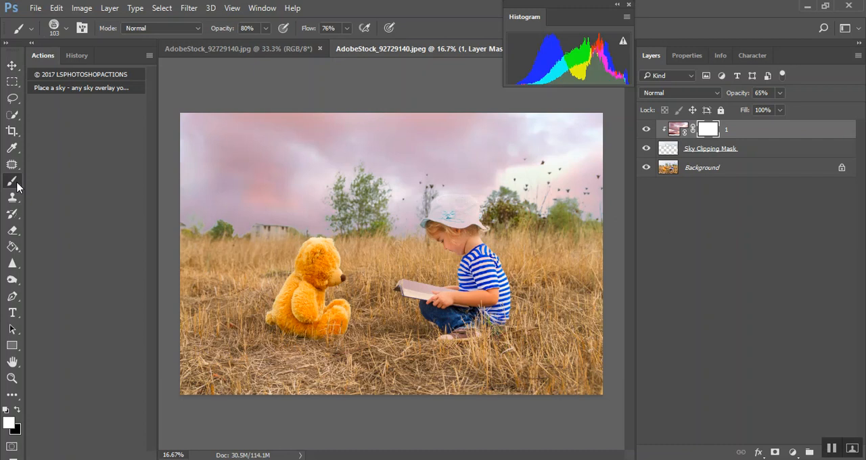
click(19, 409)
key(ctrl+plus)
key(ctrl+plus)
key(ctrl+plus)
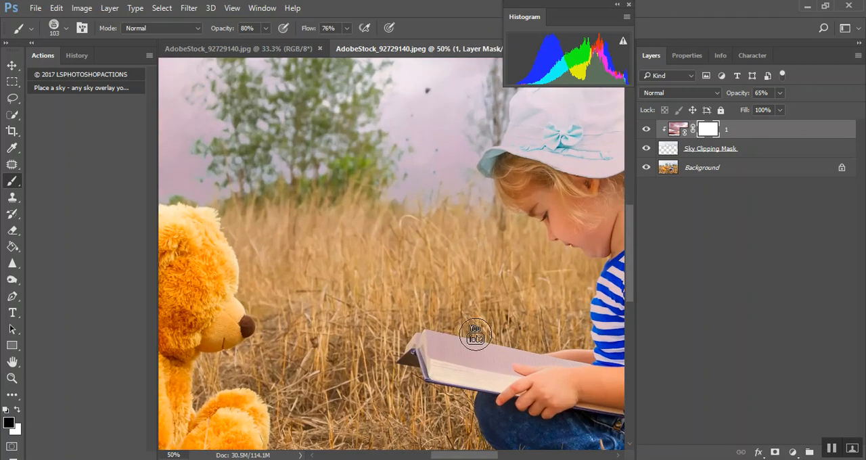
drag(491, 270, 289, 323)
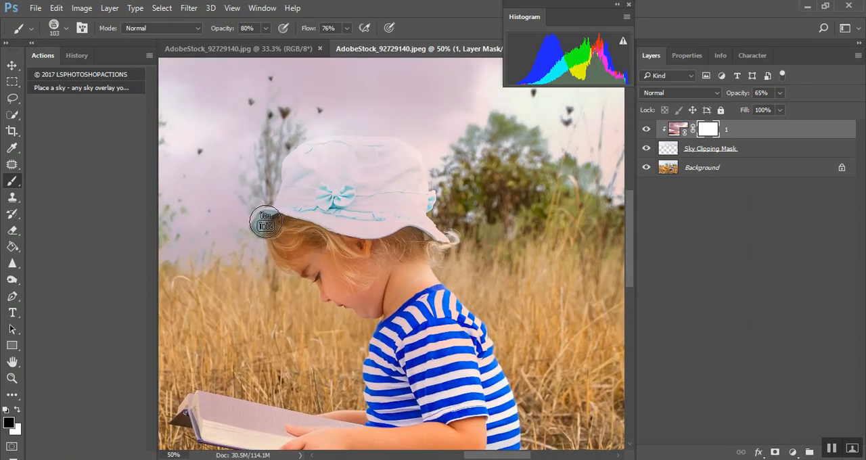
click(57, 29)
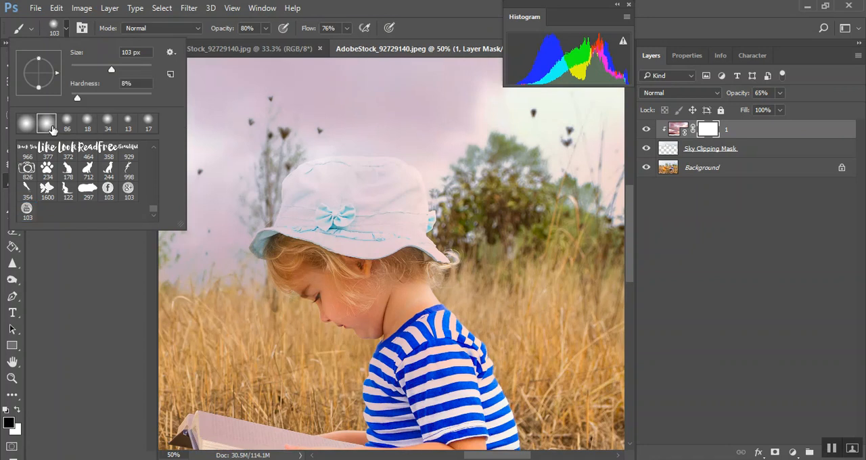
click(64, 31)
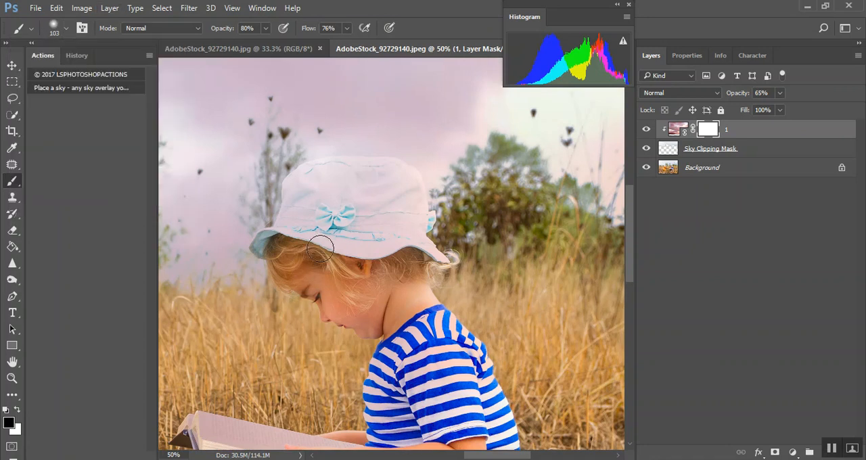
Paint the sky tint off the girl's hat on layer 1's mask, using a 304 px brush inside and 64 px along the edges
drag(305, 244, 330, 247)
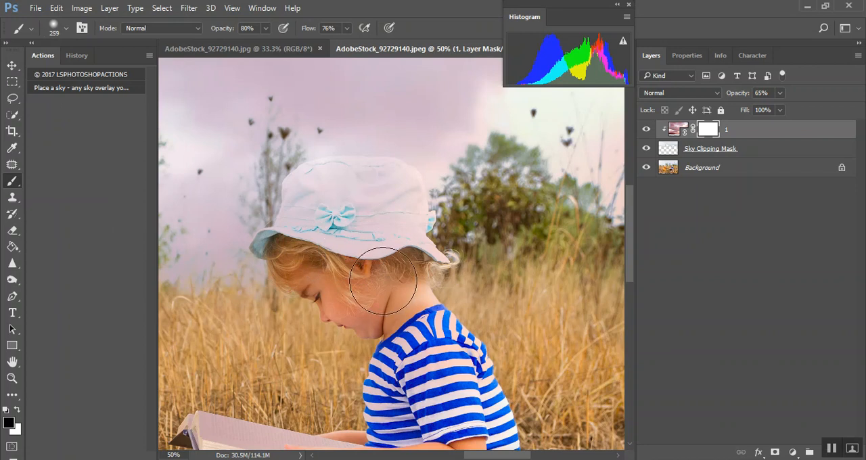
mouse_move(376, 277)
mouse_down()
mouse_move(457, 279)
mouse_move(370, 273)
mouse_move(492, 278)
mouse_move(305, 280)
mouse_move(465, 276)
mouse_move(504, 286)
mouse_move(309, 277)
mouse_move(399, 278)
mouse_move(319, 276)
mouse_move(338, 277)
mouse_up()
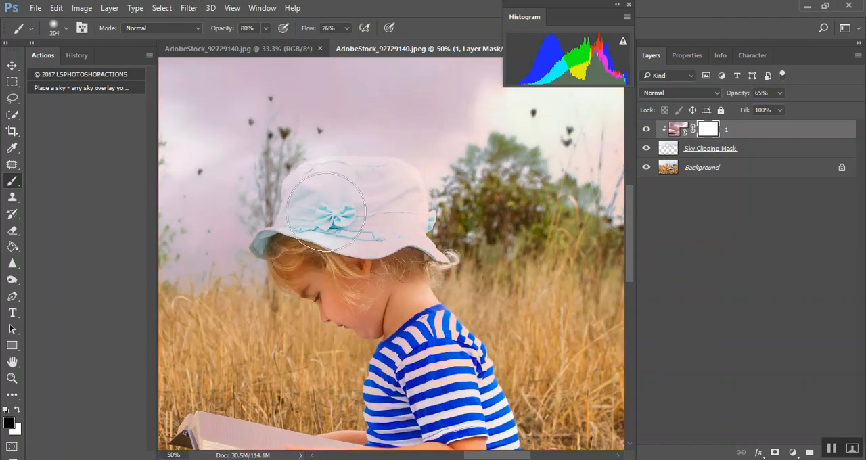
mouse_move(323, 199)
mouse_down()
mouse_move(385, 201)
mouse_move(385, 265)
mouse_move(397, 257)
mouse_move(411, 278)
mouse_move(417, 276)
mouse_move(310, 249)
mouse_move(293, 253)
mouse_move(287, 223)
mouse_up()
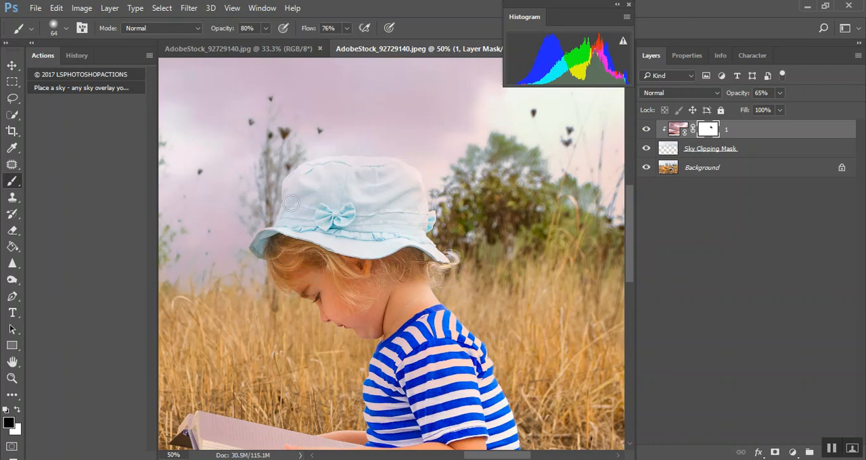
mouse_move(290, 186)
mouse_down()
mouse_move(385, 165)
mouse_move(412, 178)
mouse_move(422, 236)
mouse_move(456, 257)
mouse_up()
mouse_move(343, 165)
mouse_down()
mouse_move(415, 178)
mouse_move(420, 225)
mouse_up()
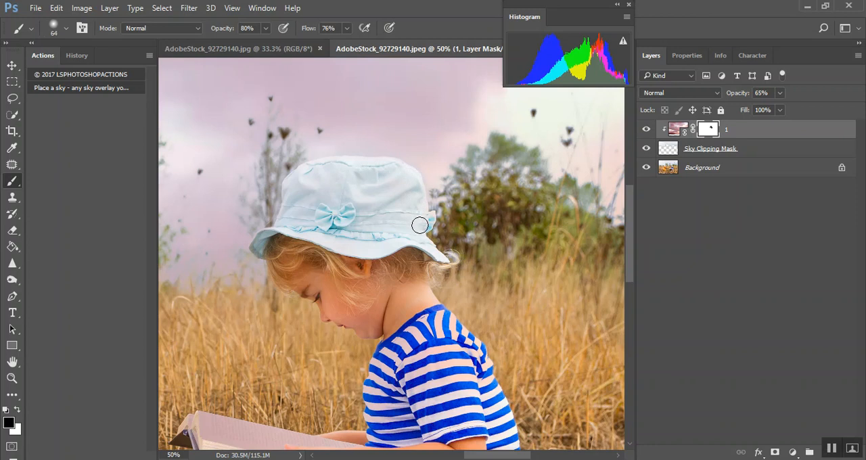
mouse_move(314, 172)
mouse_down()
mouse_move(294, 185)
mouse_move(290, 217)
mouse_up()
Soften the overlay along the horizon on layer 1's mask with a 508 px black brush at 29% opacity and 49% flow
key(ctrl+minus)
key(ctrl+minus)
key(ctrl+minus)
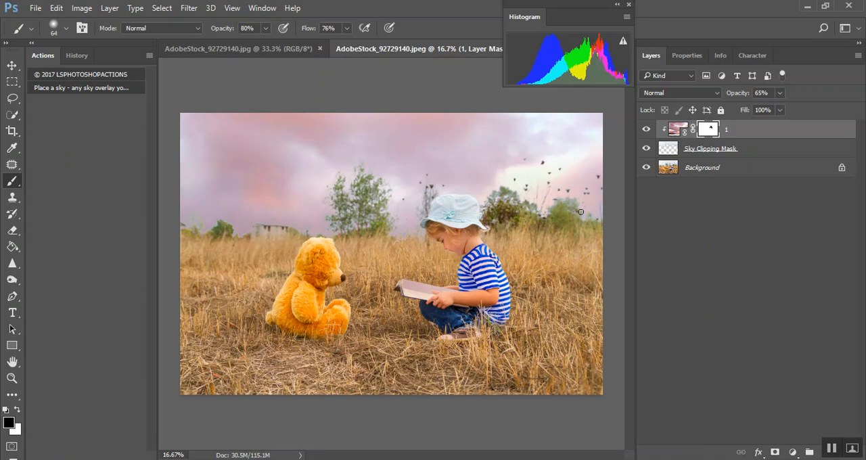
drag(229, 32, 216, 33)
drag(311, 30, 291, 33)
drag(206, 245, 225, 245)
drag(262, 244, 315, 252)
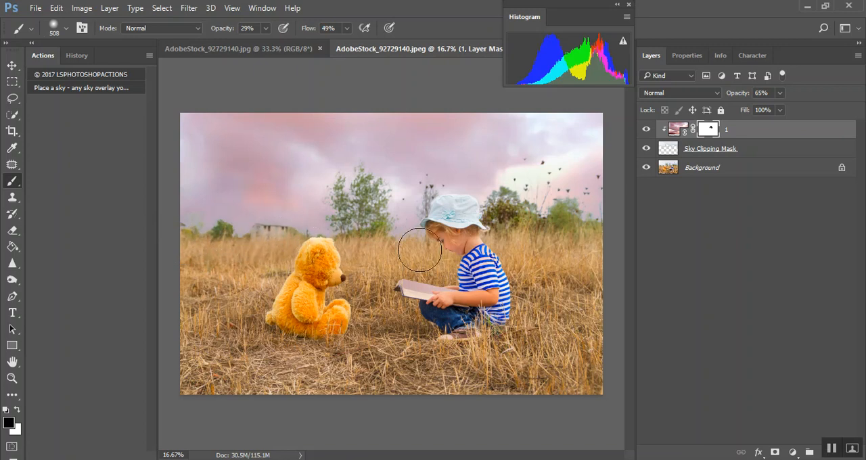
mouse_move(538, 216)
mouse_down()
mouse_move(588, 218)
mouse_move(596, 234)
mouse_move(604, 229)
mouse_up()
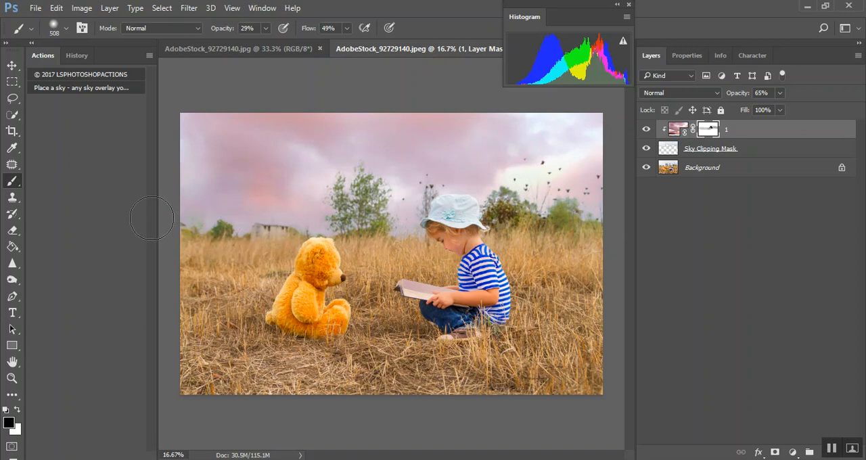
Compare the photo with layer 1 hidden and shown, and the horizon with its layer mask disabled and enabled
click(647, 129)
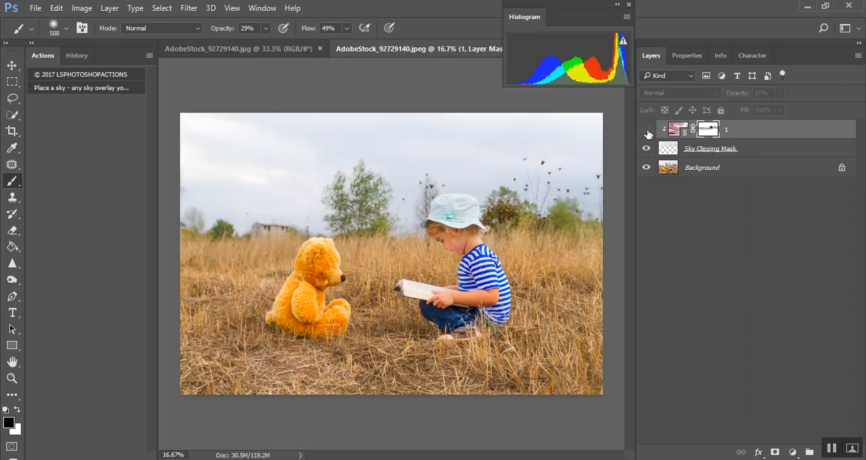
click(647, 130)
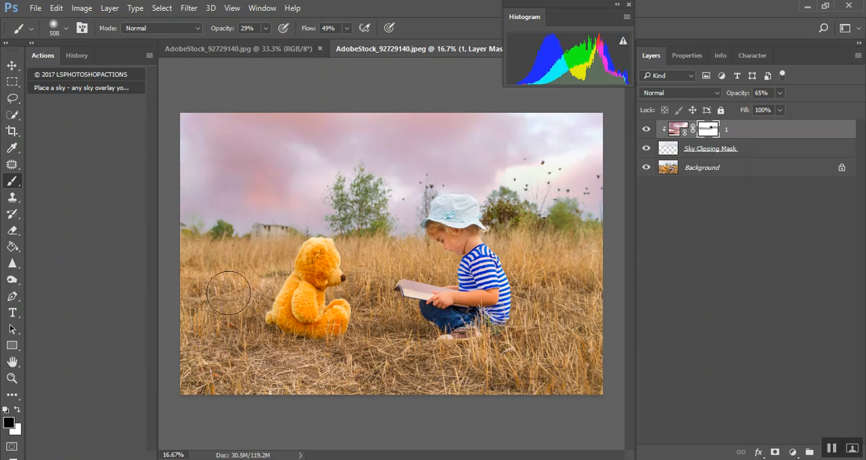
key(ctrl+plus)
key(ctrl+plus)
key(ctrl+plus)
drag(476, 456, 410, 452)
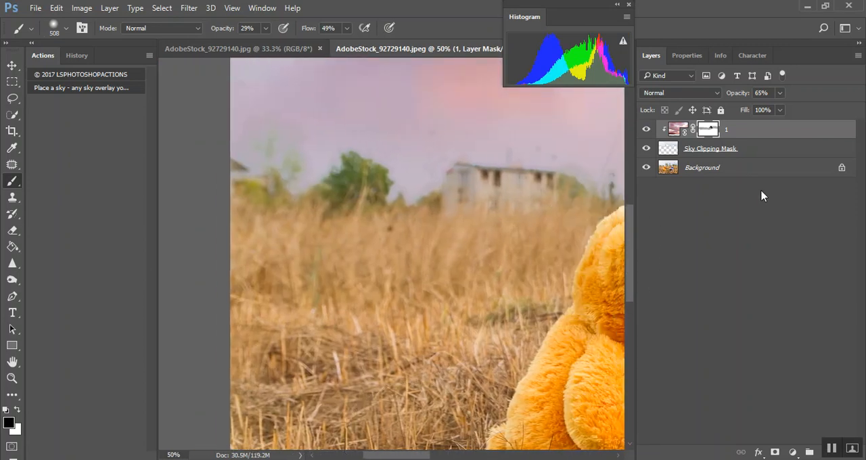
right_click(707, 133)
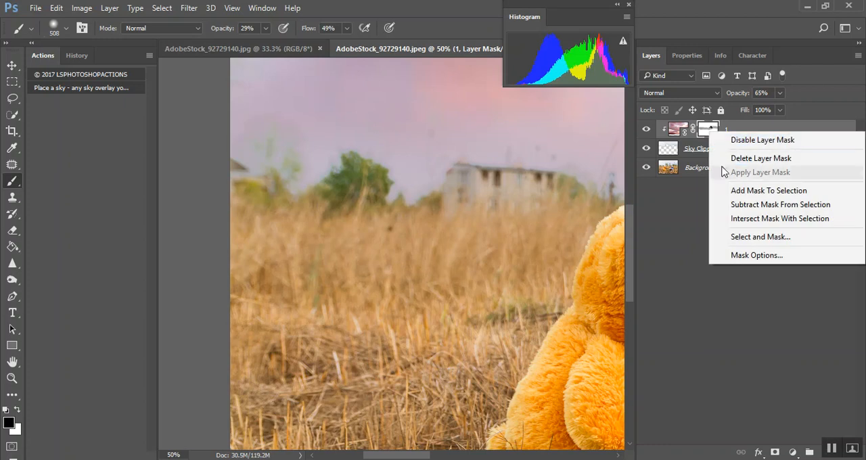
click(746, 140)
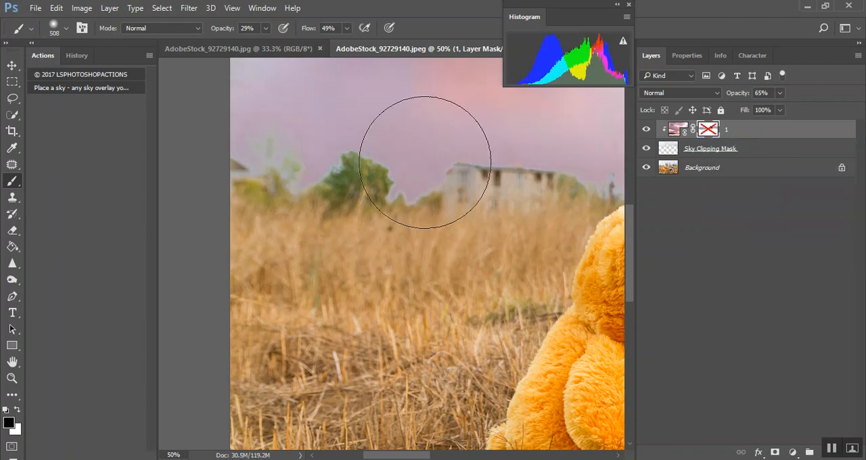
right_click(709, 130)
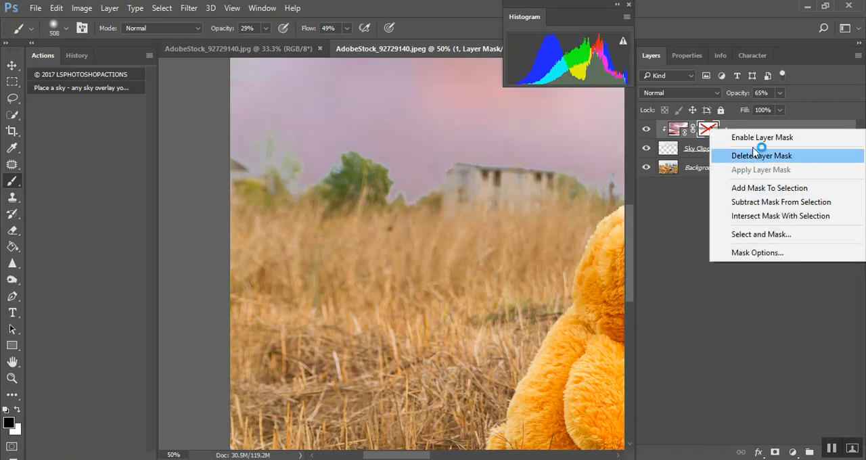
click(753, 140)
right_click(713, 133)
click(744, 139)
right_click(712, 133)
click(752, 140)
key(ctrl+minus)
key(ctrl+minus)
key(ctrl+minus)
key(ctrl+minus)
key(ctrl+plus)
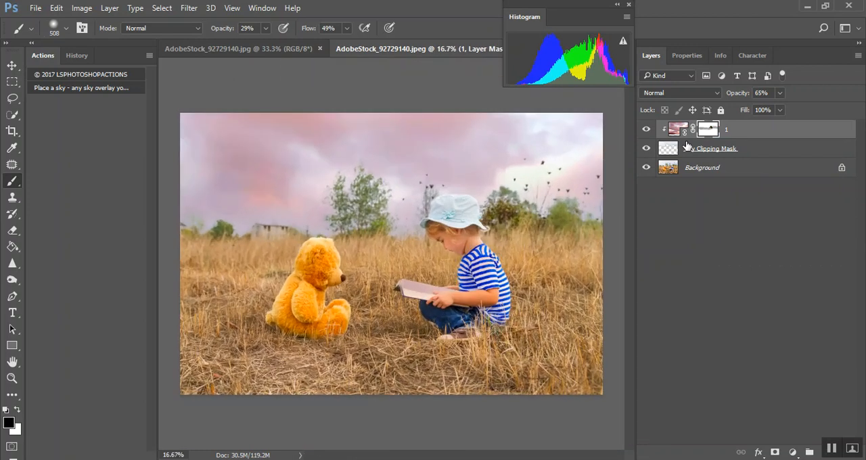
Try the sky overlay layer at 100% opacity and set it back to 65%
click(673, 129)
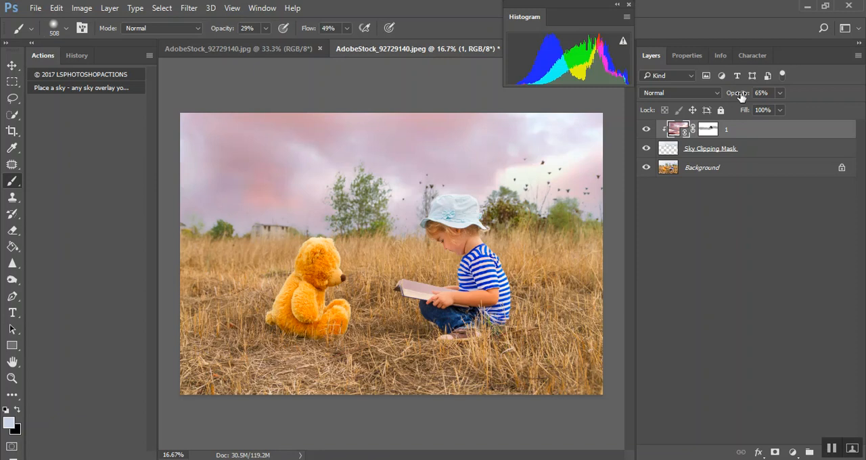
drag(737, 94, 863, 101)
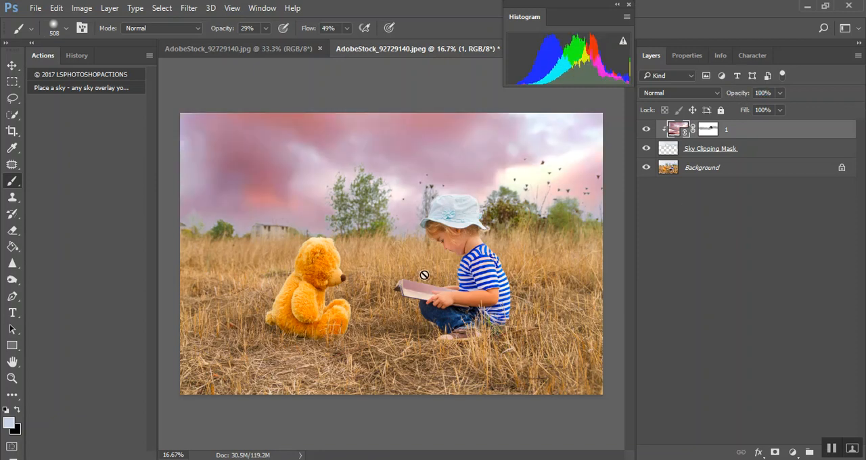
click(779, 95)
text(65)
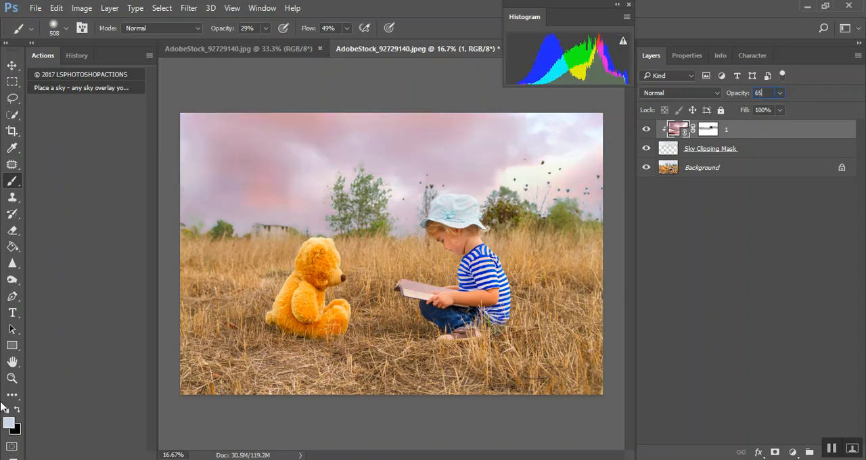
Paint the overlay off the book and the field around it on layer 1's mask in black at 100% opacity and 81% flow
click(708, 128)
mouse_move(447, 291)
mouse_down()
mouse_move(403, 290)
mouse_move(448, 295)
mouse_up()
key(0)
drag(314, 28, 335, 28)
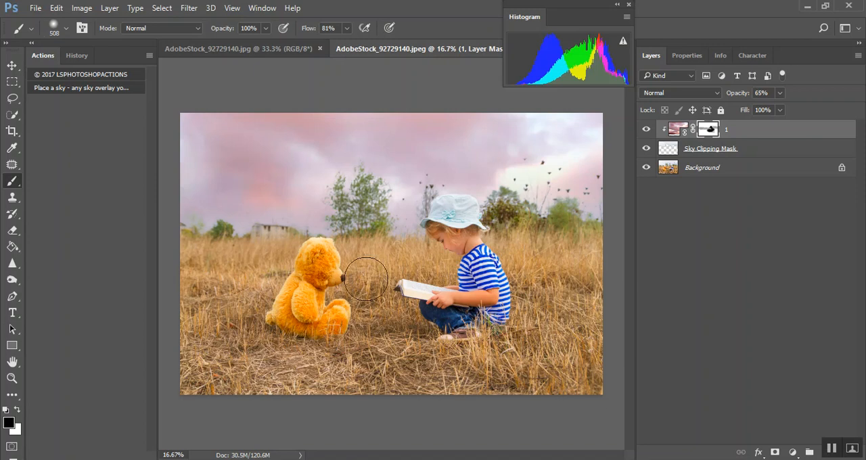
mouse_move(616, 301)
mouse_down()
mouse_move(387, 295)
mouse_move(297, 302)
mouse_up()
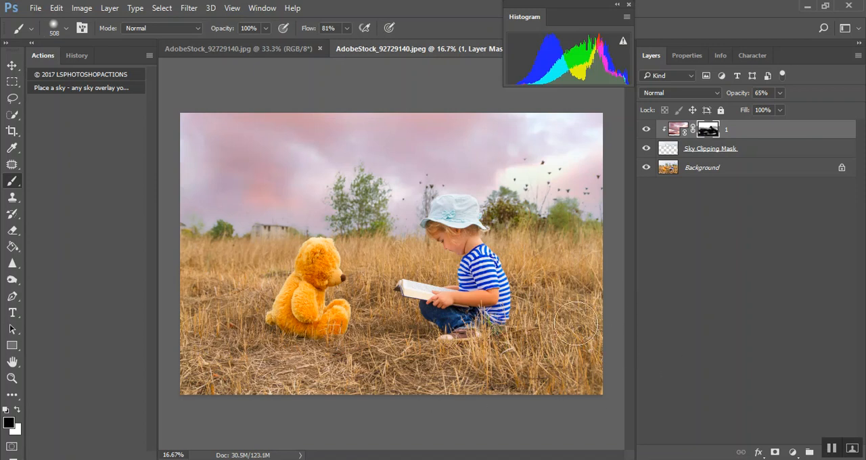
Flatten the image and add a Curves adjustment layer with the black point at input 18 and the white point at input 246
right_click(742, 173)
click(764, 308)
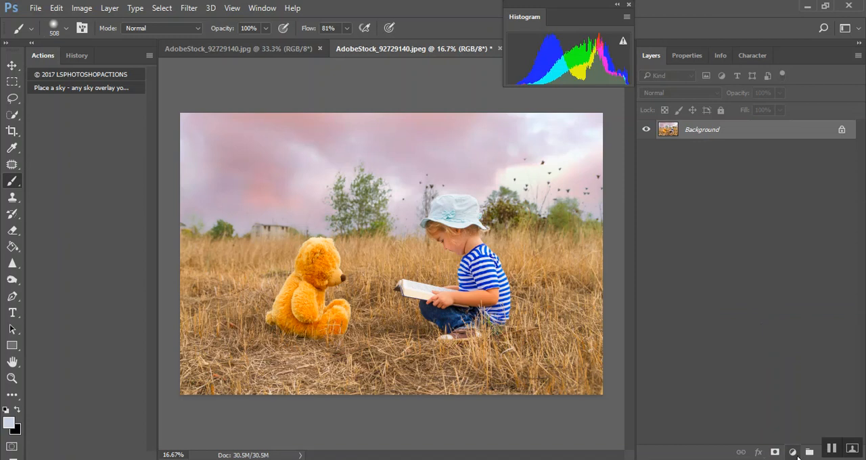
click(793, 452)
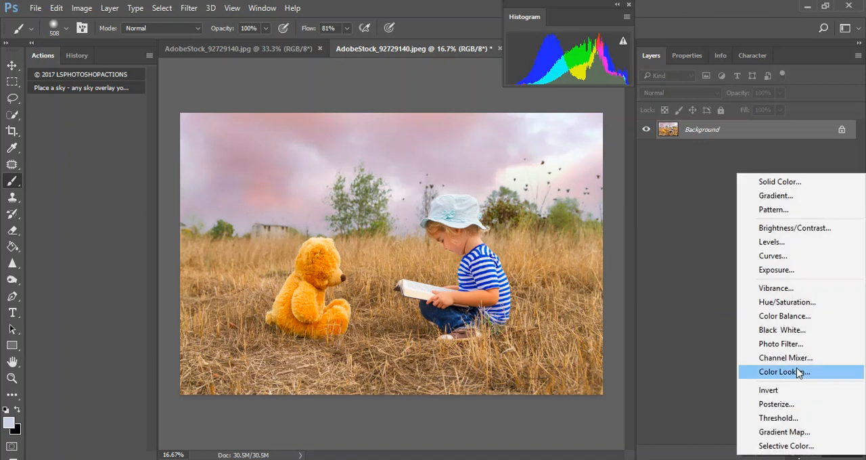
click(772, 255)
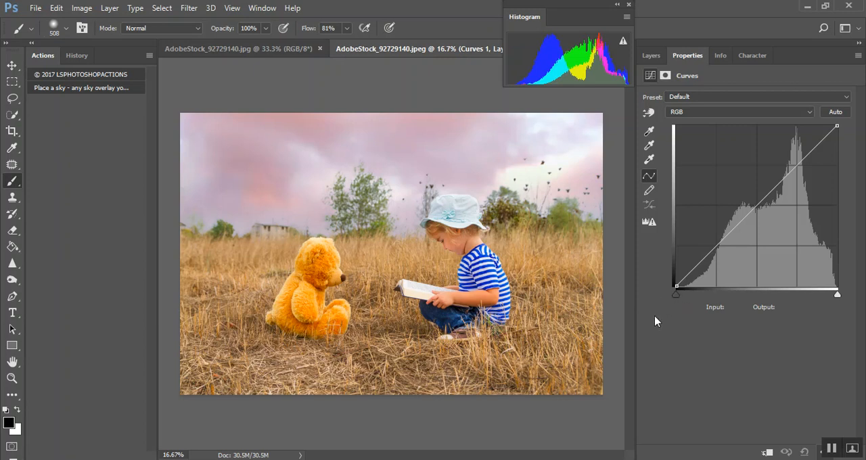
drag(678, 294, 688, 298)
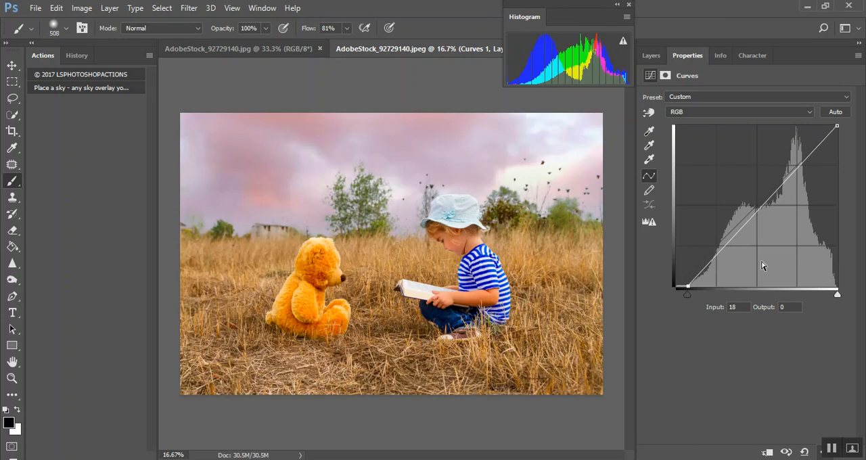
mouse_move(838, 294)
mouse_down()
mouse_move(827, 299)
mouse_move(833, 308)
mouse_up()
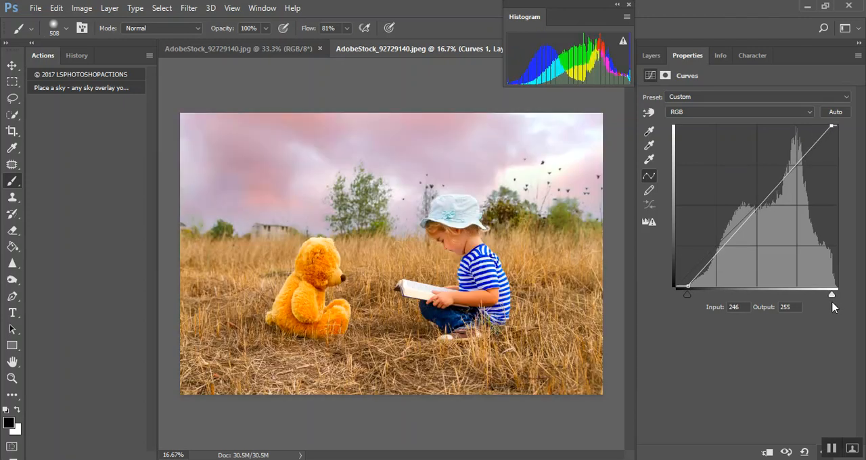
Compare the photo with and without the Curves layer and lower that layer's opacity to 74%
click(651, 55)
click(647, 130)
click(648, 130)
click(648, 129)
click(647, 130)
click(648, 130)
drag(752, 93, 732, 96)
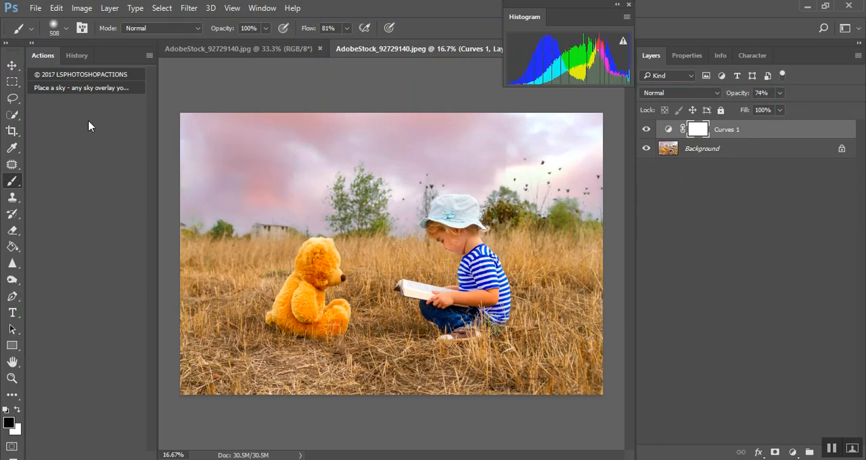
Load the LS La Touche Finale Action file from the March folder inside 2017's Photoshop Actions folder
click(149, 54)
click(203, 285)
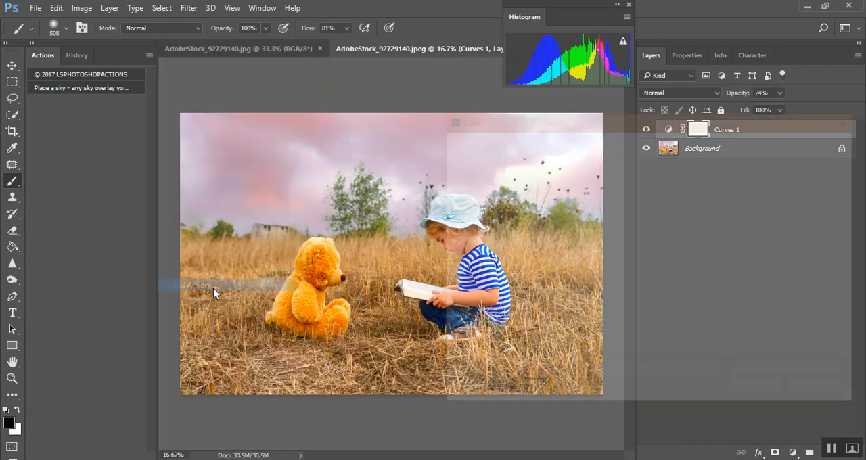
click(479, 353)
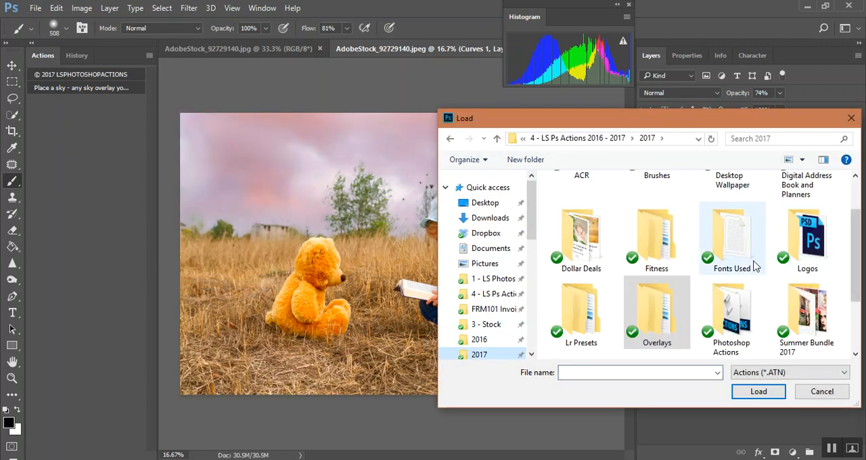
scroll(747, 305, down, 2)
scroll(677, 323, up, 2)
scroll(680, 325, down, 2)
scroll(636, 322, up, 2)
scroll(633, 284, down, 3)
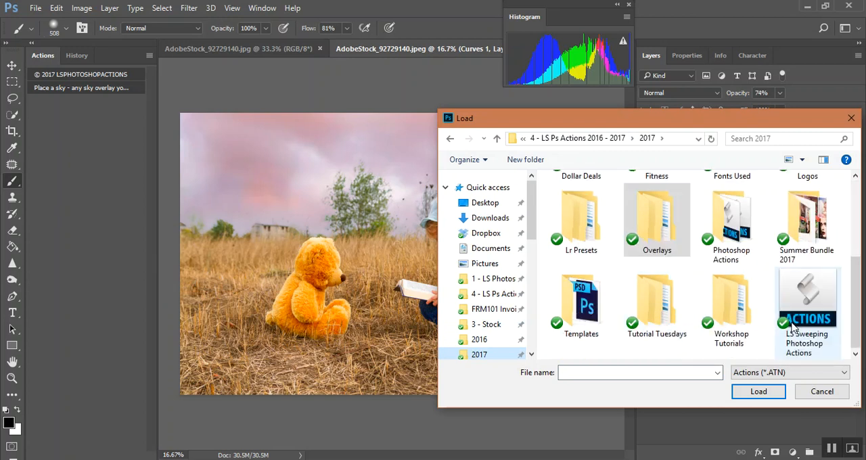
double_click(738, 230)
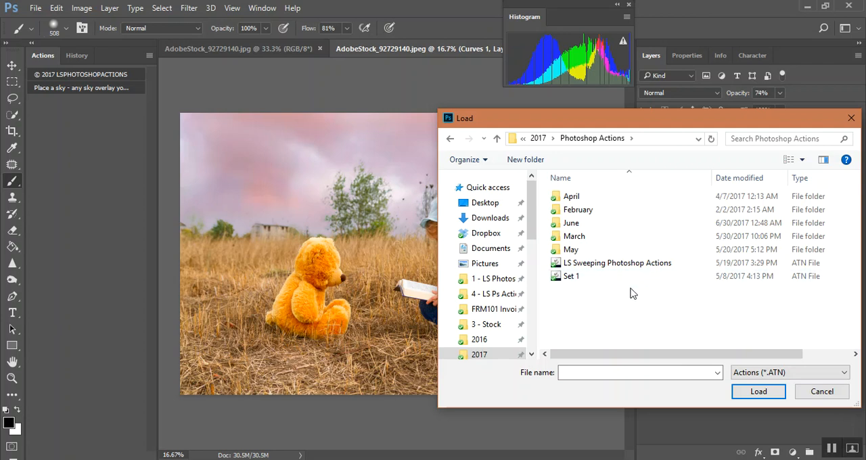
double_click(575, 237)
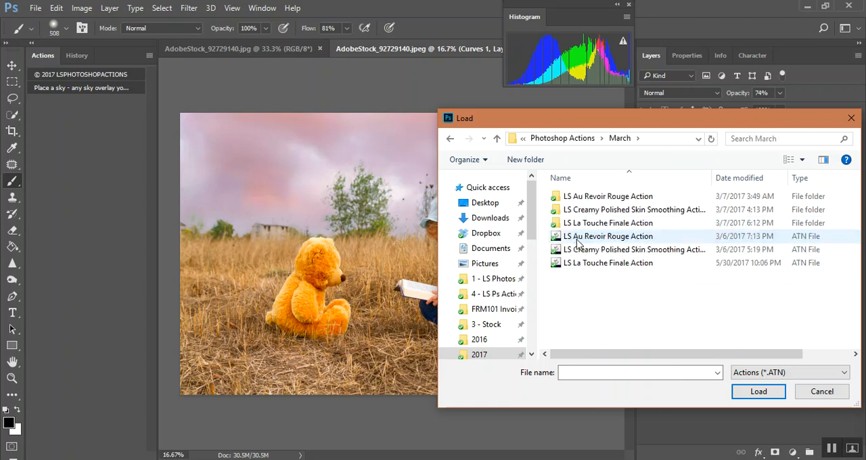
double_click(636, 269)
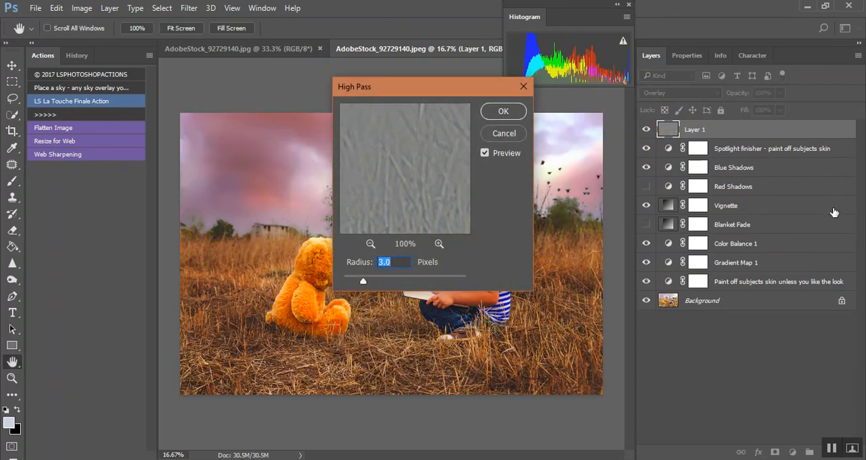
Apply the High Pass filter to Layer 1 with a radius of 3.0 pixels so the finale action completes
drag(424, 88, 660, 122)
click(436, 240)
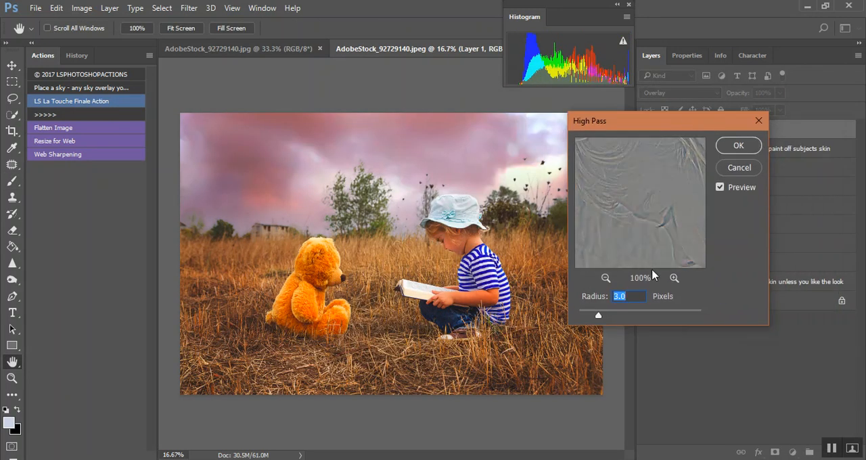
click(739, 146)
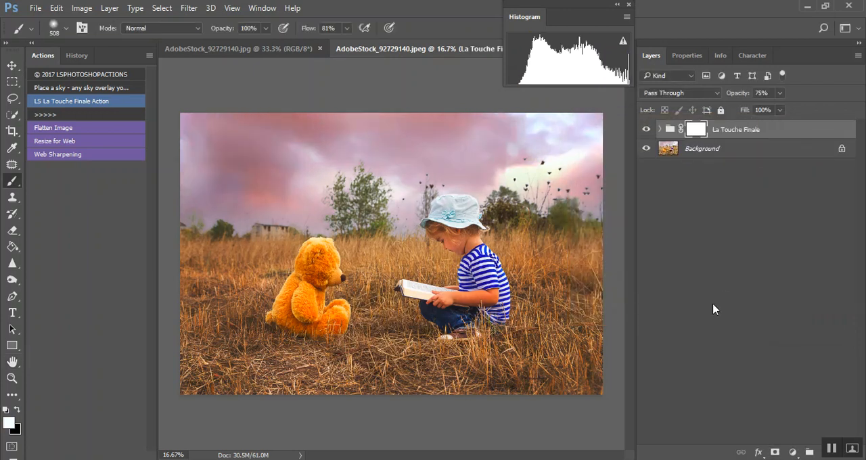
Paint the Spotlight finisher off the bear and child on its mask, using a 2704-pixel black brush at 80% opacity
click(660, 129)
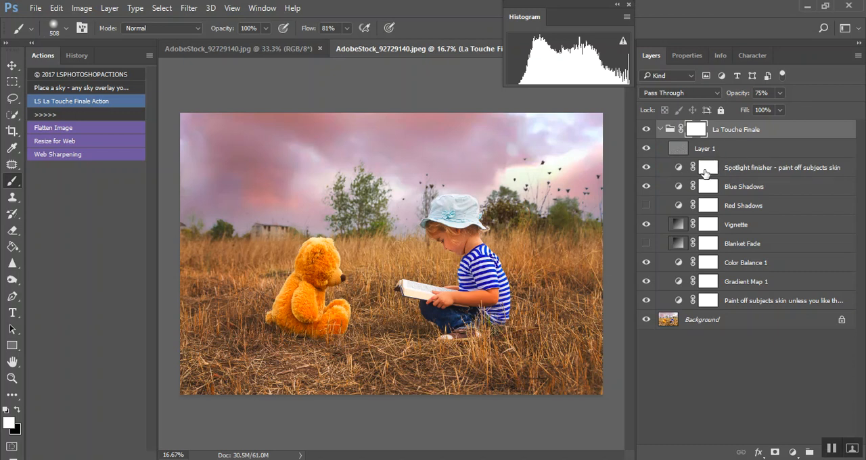
click(708, 170)
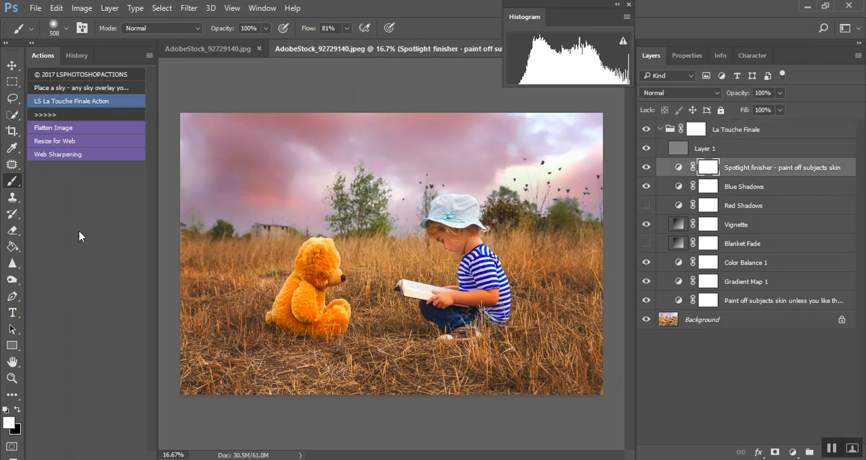
click(17, 409)
drag(349, 264, 446, 270)
key(8)
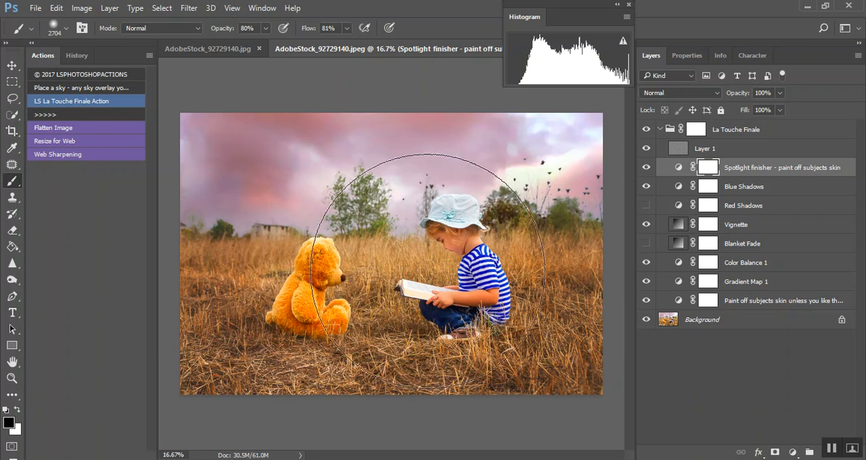
mouse_move(403, 234)
mouse_down()
mouse_move(420, 267)
mouse_move(423, 315)
mouse_move(437, 295)
mouse_move(422, 284)
mouse_move(432, 281)
mouse_move(397, 281)
mouse_move(376, 285)
mouse_up()
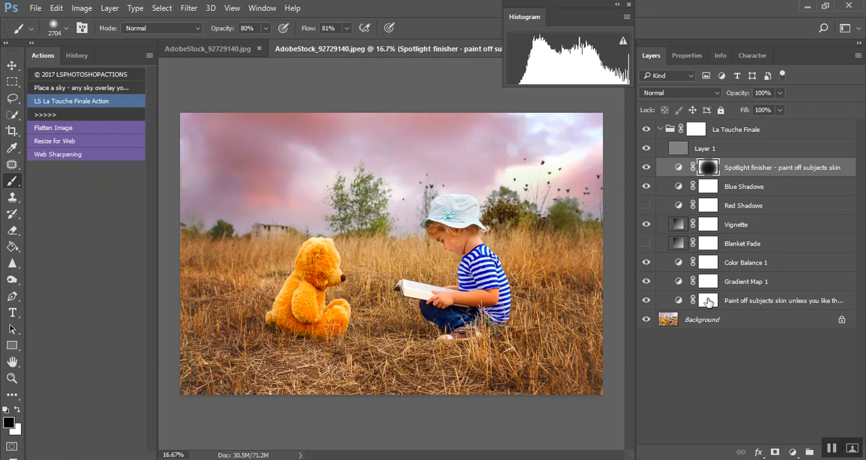
Paint the child's skin in black on the "Paint off subjects skin" layer's mask with a 148-pixel brush at 80% opacity
click(745, 301)
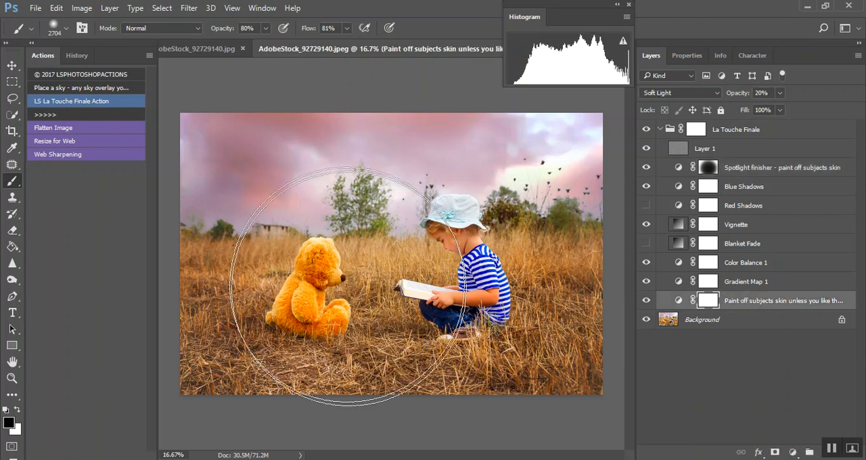
alt+right_click(409, 245)
drag(410, 246, 282, 266)
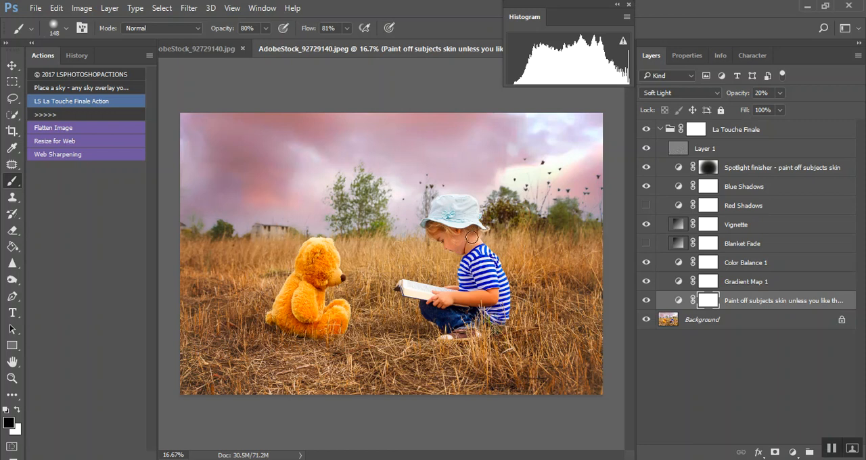
drag(472, 246, 470, 250)
Shift the Vignette layer's radial gradient fill from between the bear and the book toward the child
double_click(679, 224)
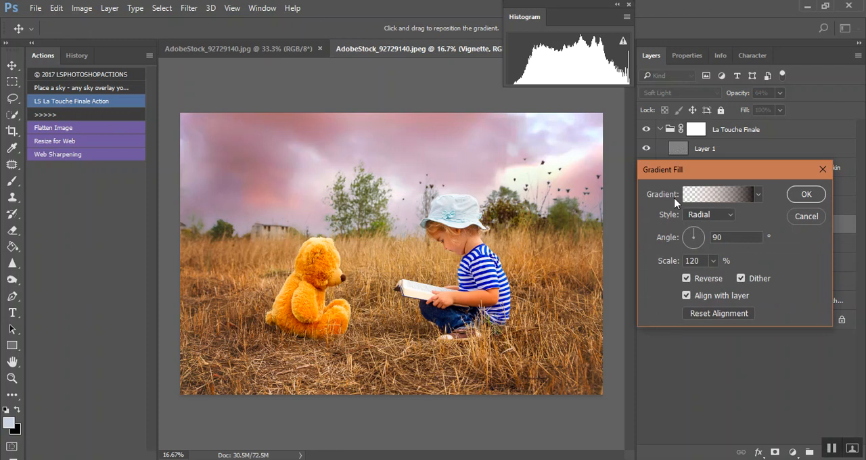
drag(696, 174, 690, 286)
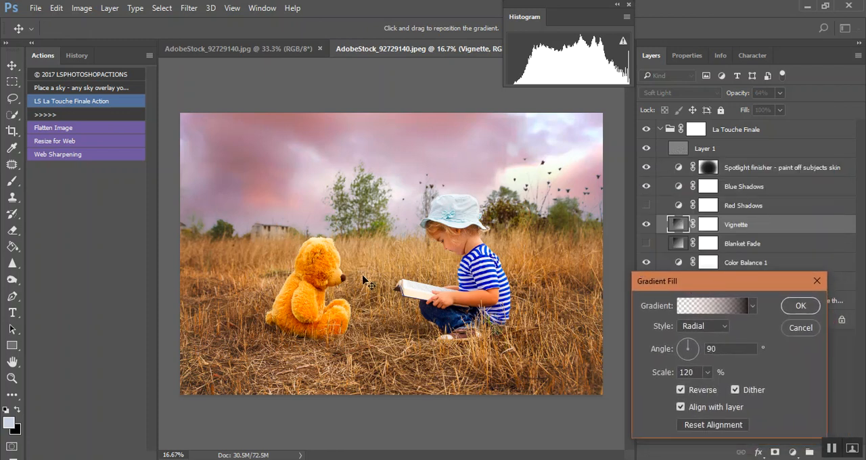
drag(363, 265, 418, 268)
drag(726, 289, 675, 166)
drag(362, 264, 404, 279)
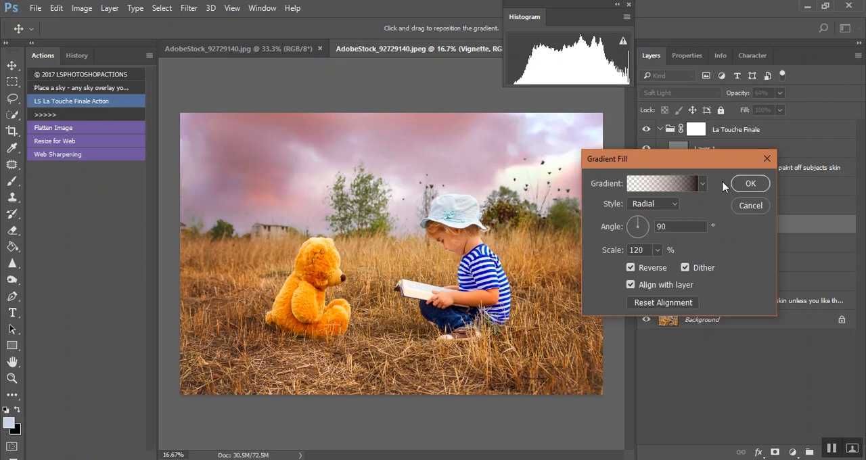
click(750, 184)
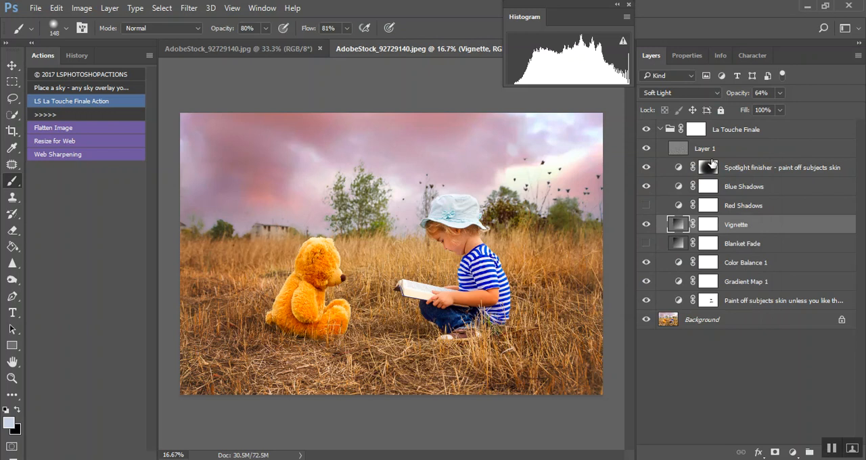
Collapse the La Touche Finale group and flatten the image into the Background layer
click(662, 128)
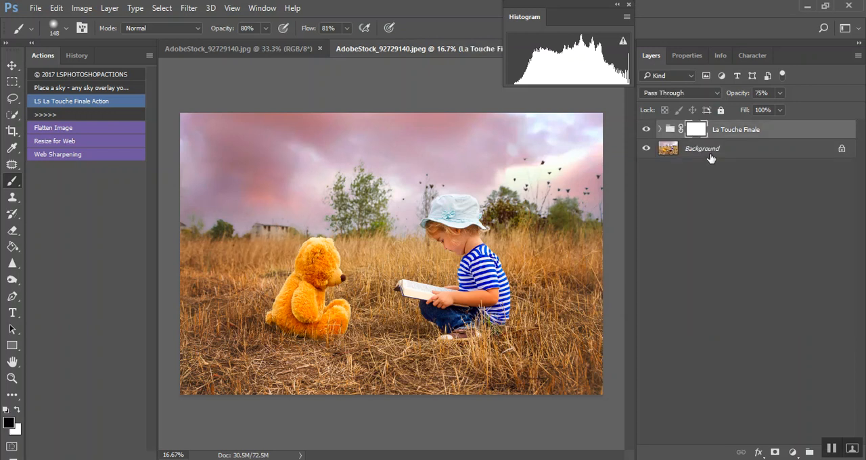
right_click(710, 156)
click(760, 298)
click(408, 189)
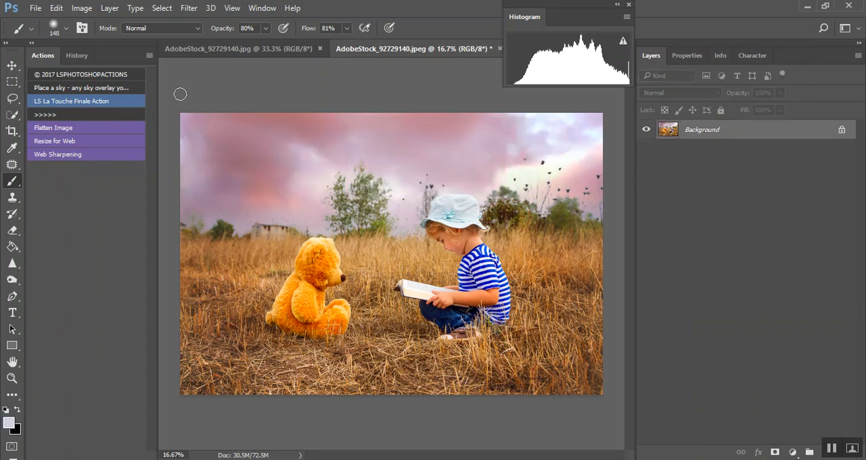
Compare the original photo snapshot with the final Flatten Image state in the history twice, ending on the finished edit
click(77, 55)
scroll(84, 259, up, 15)
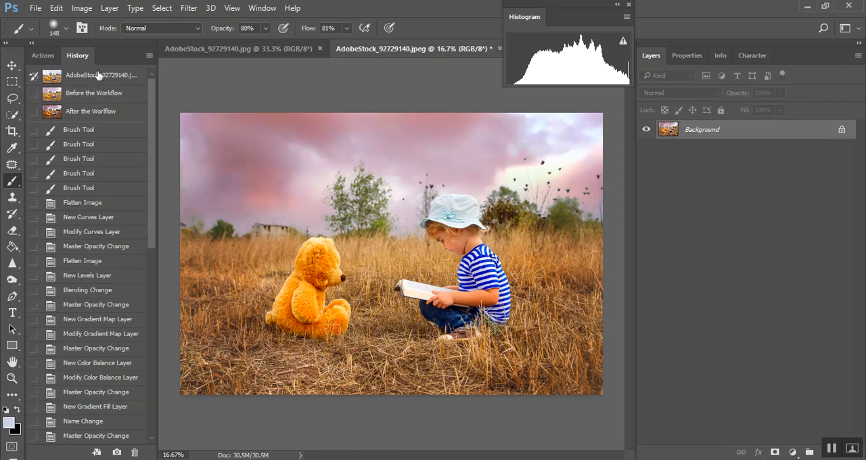
click(95, 77)
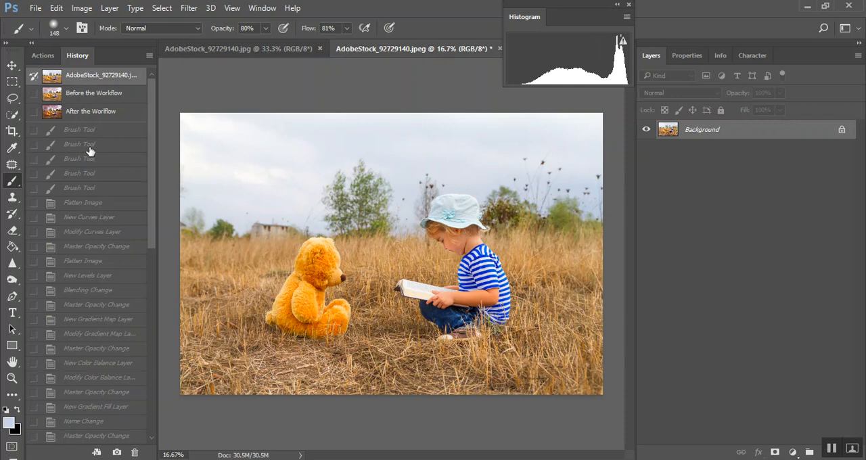
scroll(87, 317, down, 10)
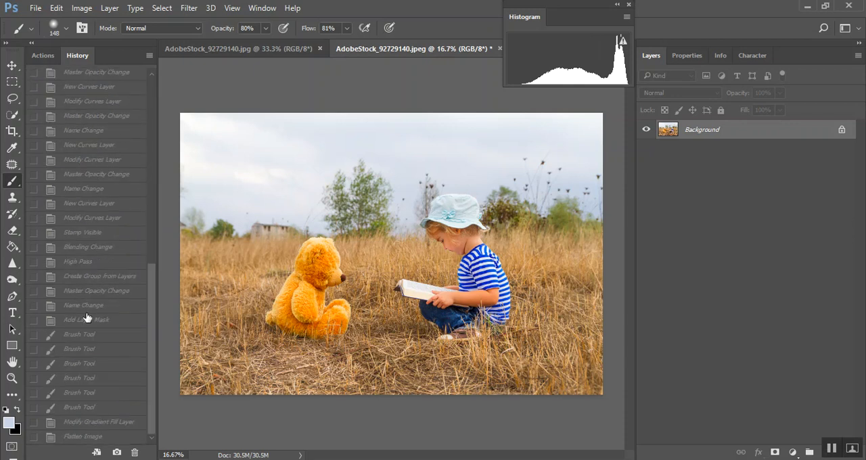
click(109, 437)
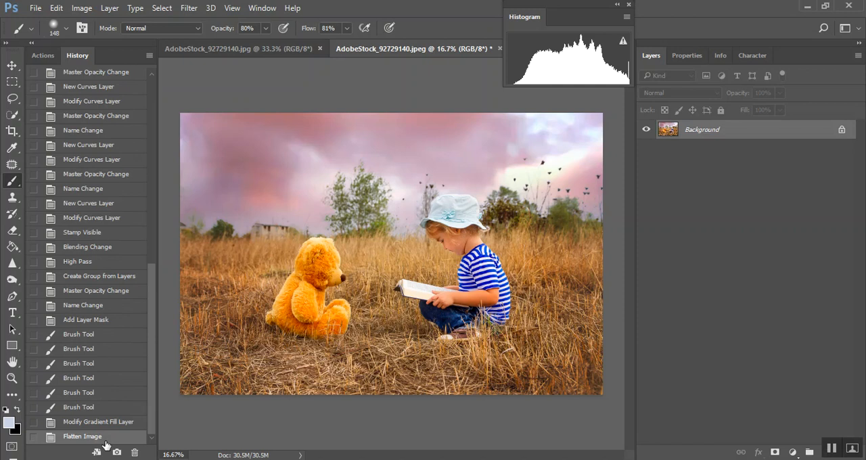
scroll(44, 235, up, 10)
click(121, 76)
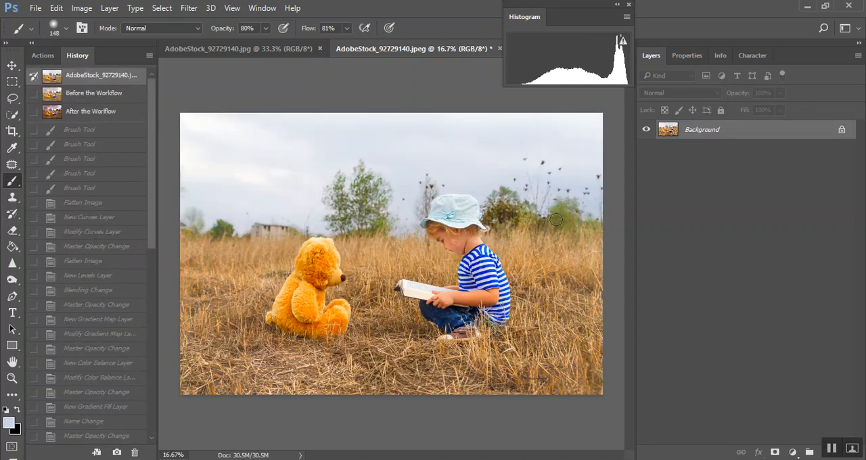
scroll(71, 309, down, 10)
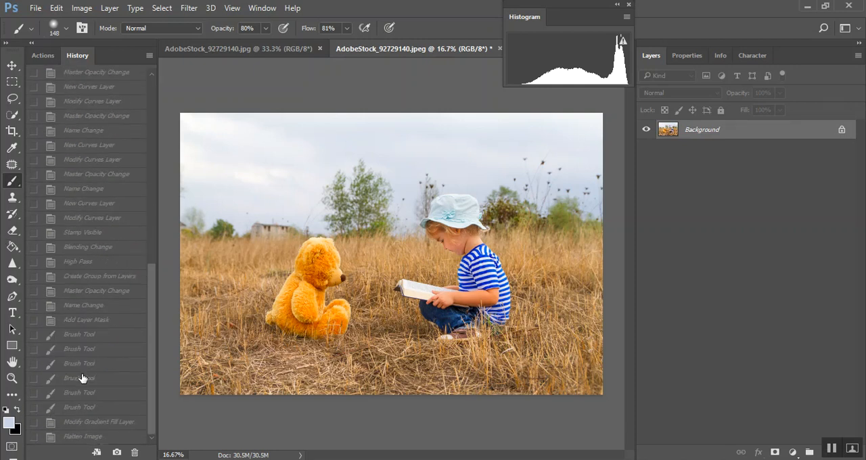
click(81, 438)
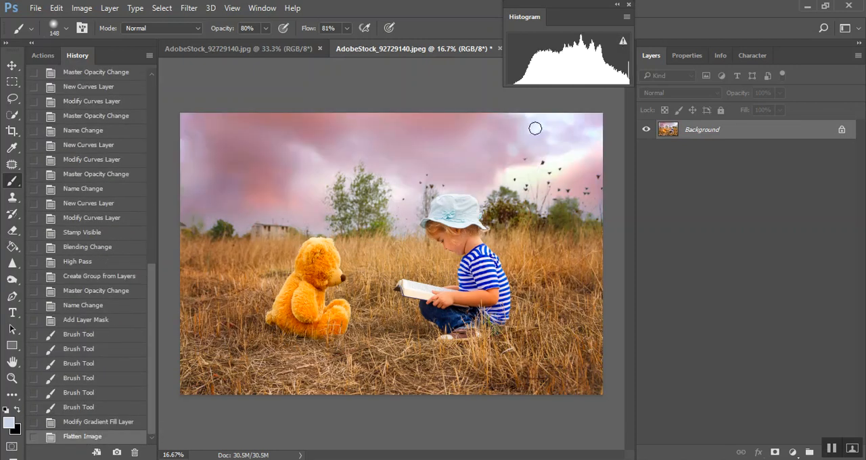
Move the floating Histogram slightly away from the layer list and bring the actions list back into view
mouse_move(586, 6)
mouse_down()
mouse_move(622, 43)
mouse_move(626, 22)
mouse_move(553, 27)
mouse_move(595, 9)
mouse_move(570, 9)
mouse_move(580, 16)
mouse_up()
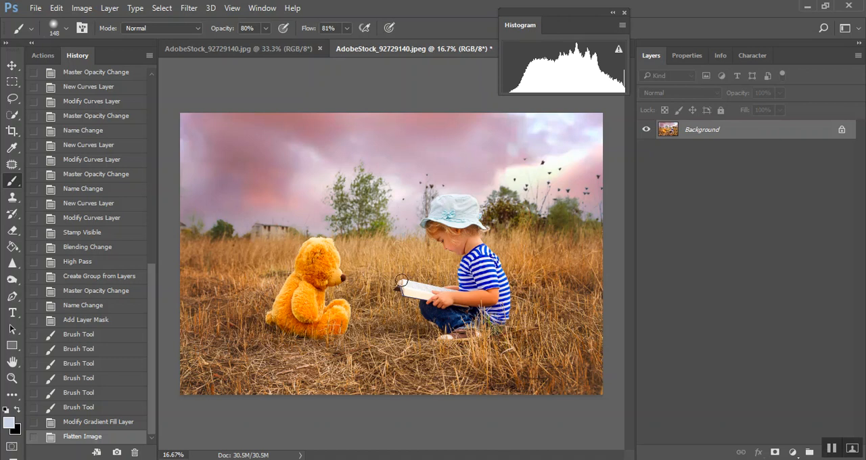
drag(559, 16, 541, 16)
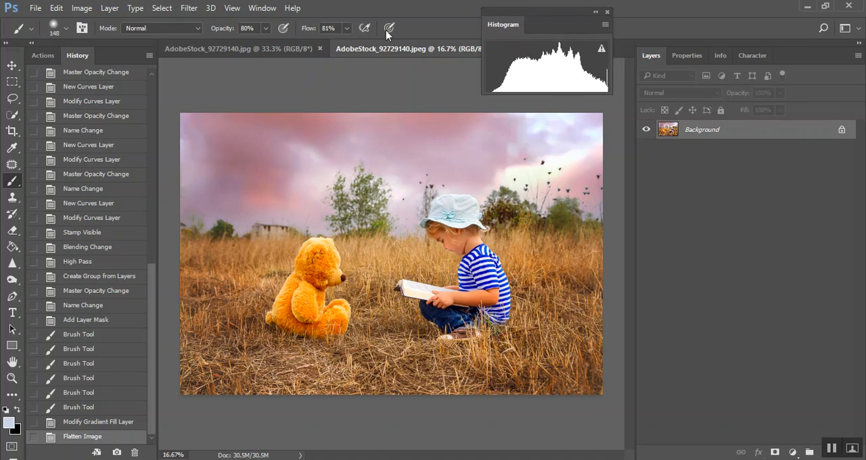
click(43, 56)
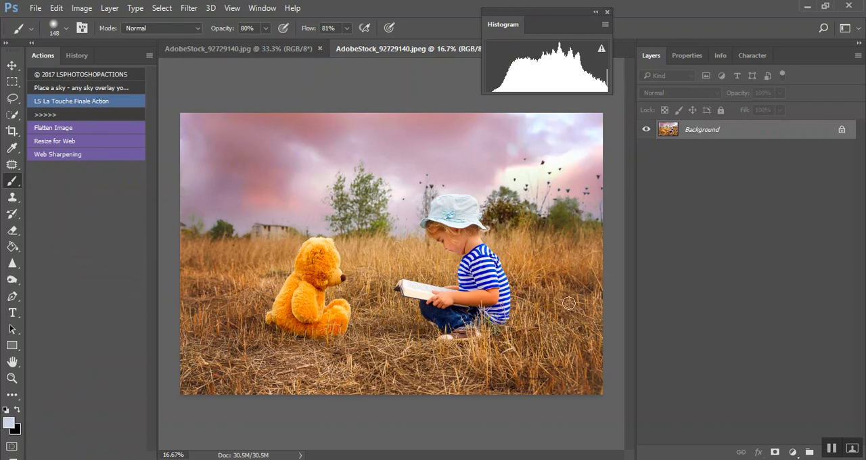